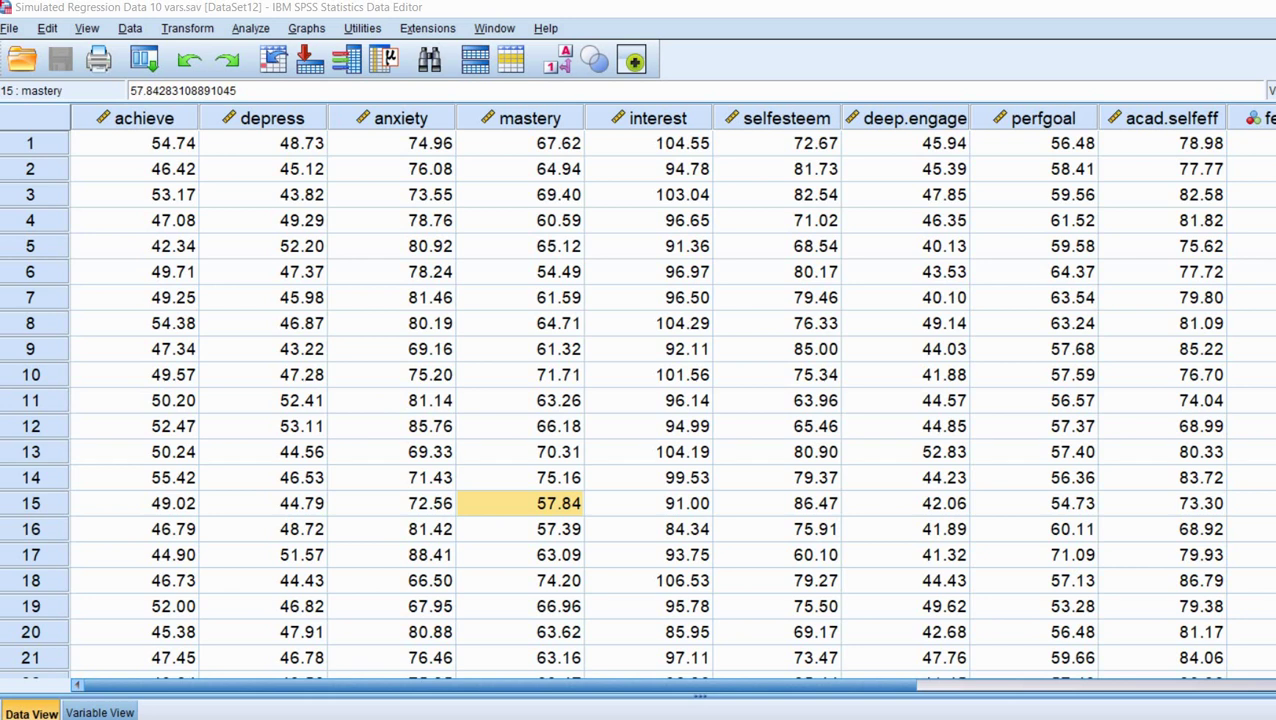
- Review the achieve, depress, anxiety, mastery and selfesteem columns in the dataset
left_click(143, 118)
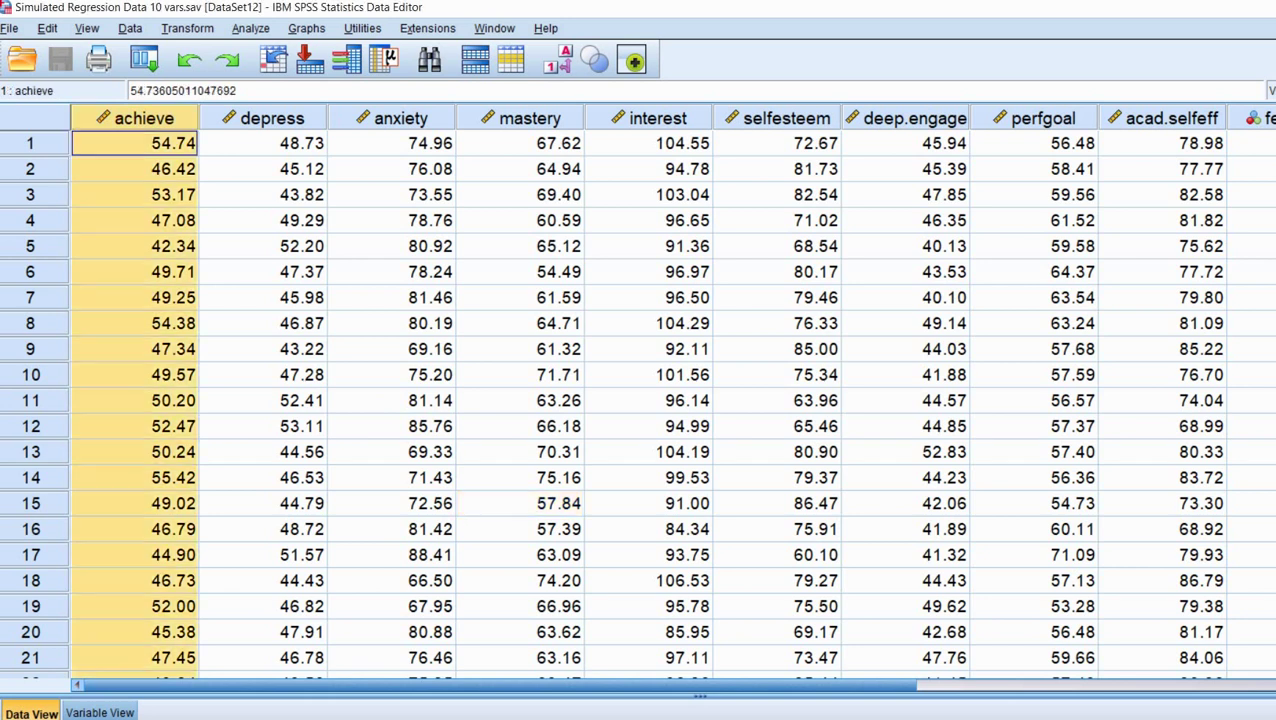
left_click(272, 118)
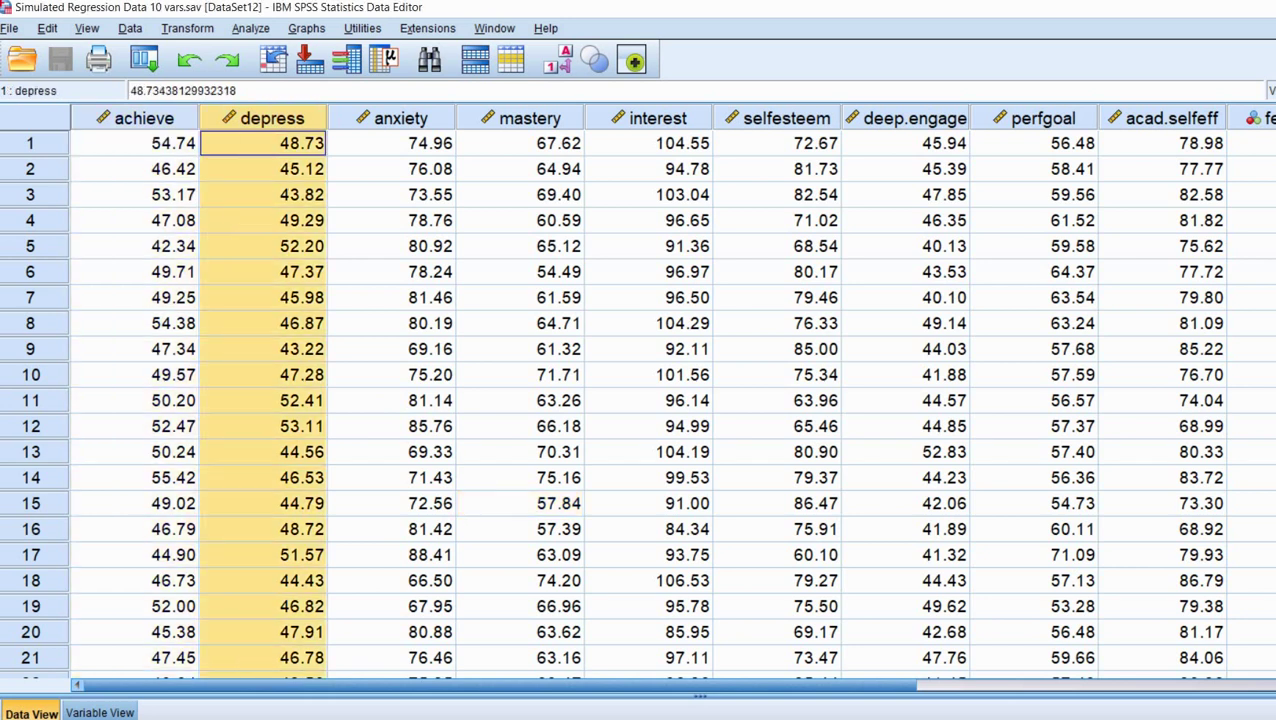
left_click(400, 118)
left_click(530, 118)
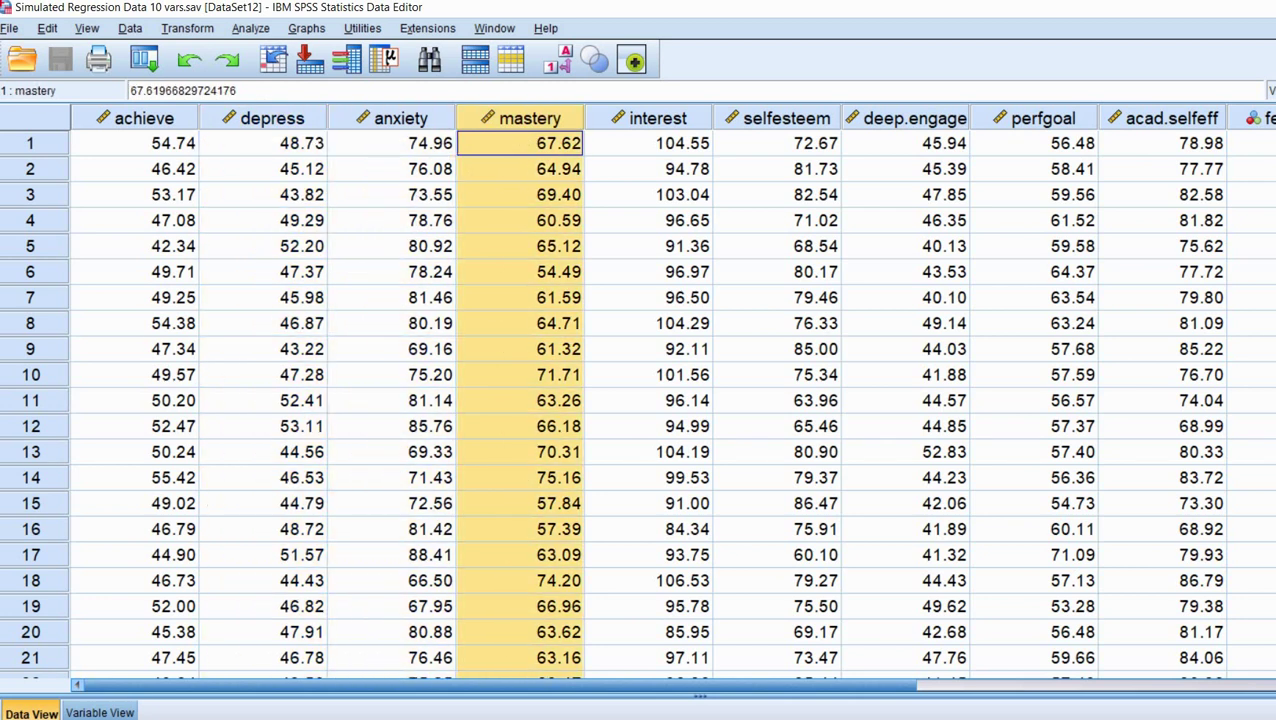
left_click(786, 118)
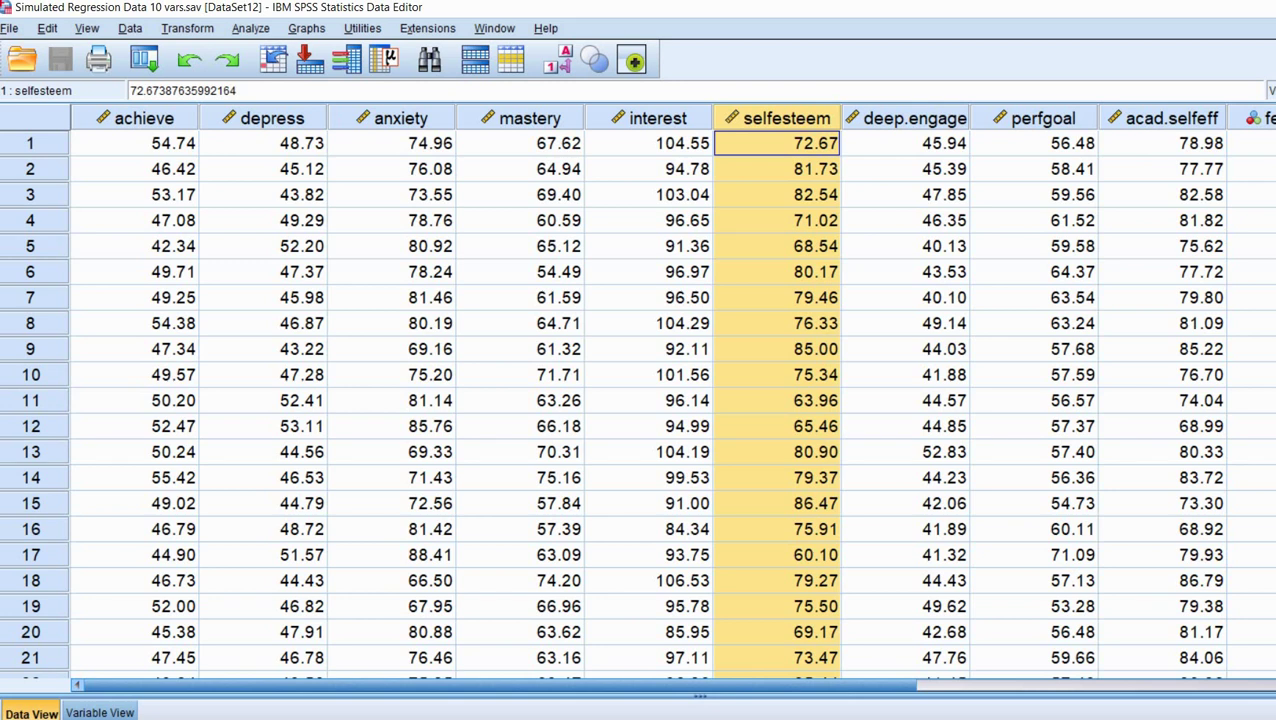
left_click(144, 118)
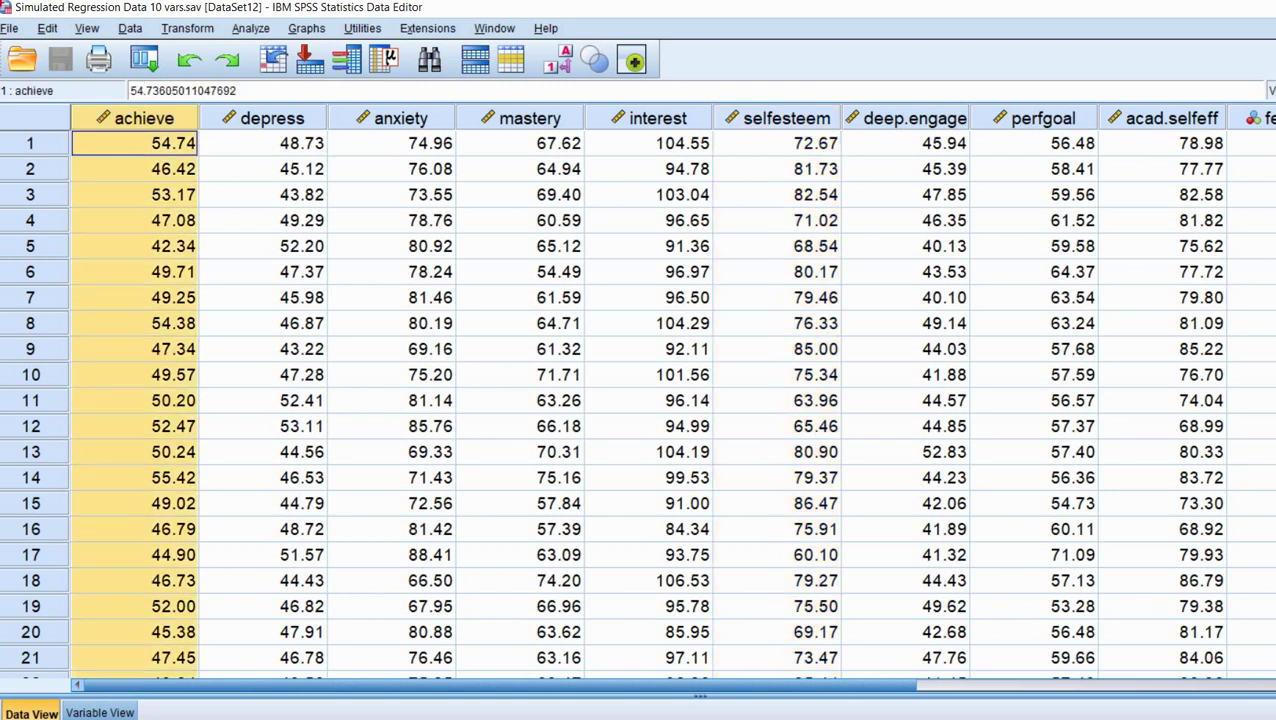
left_click(272, 118)
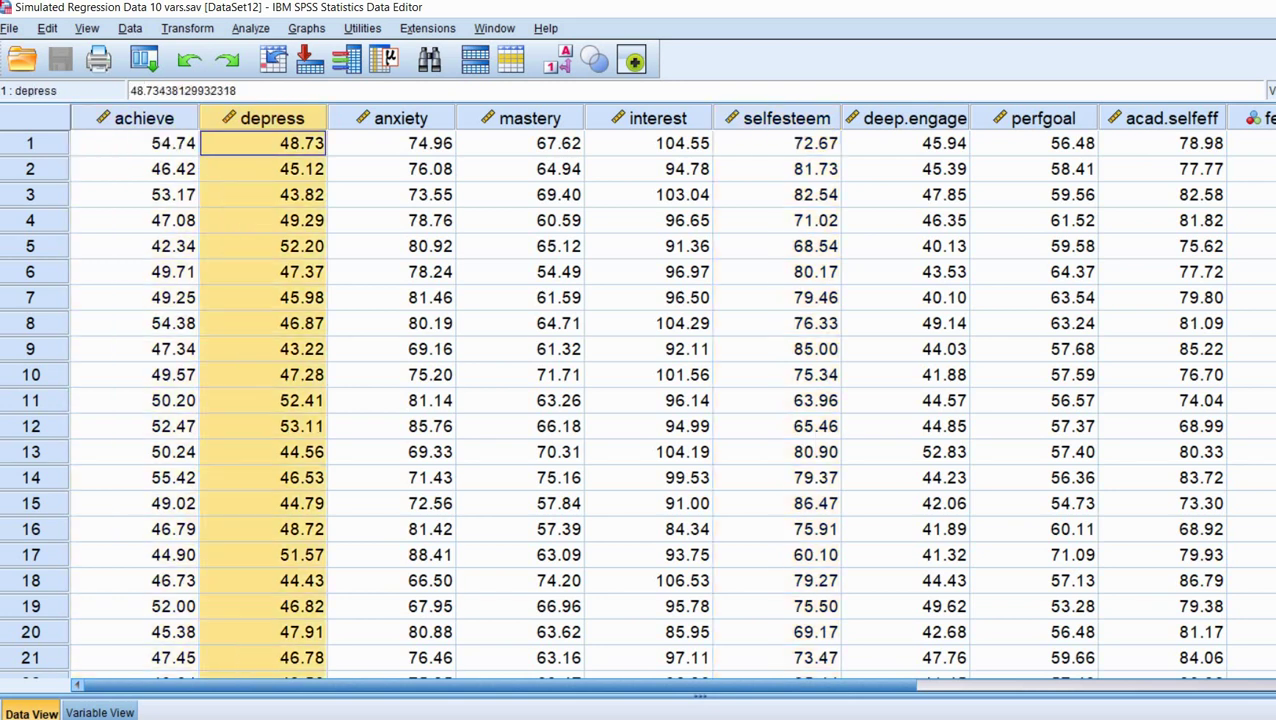
left_click(400, 118)
left_click(530, 118)
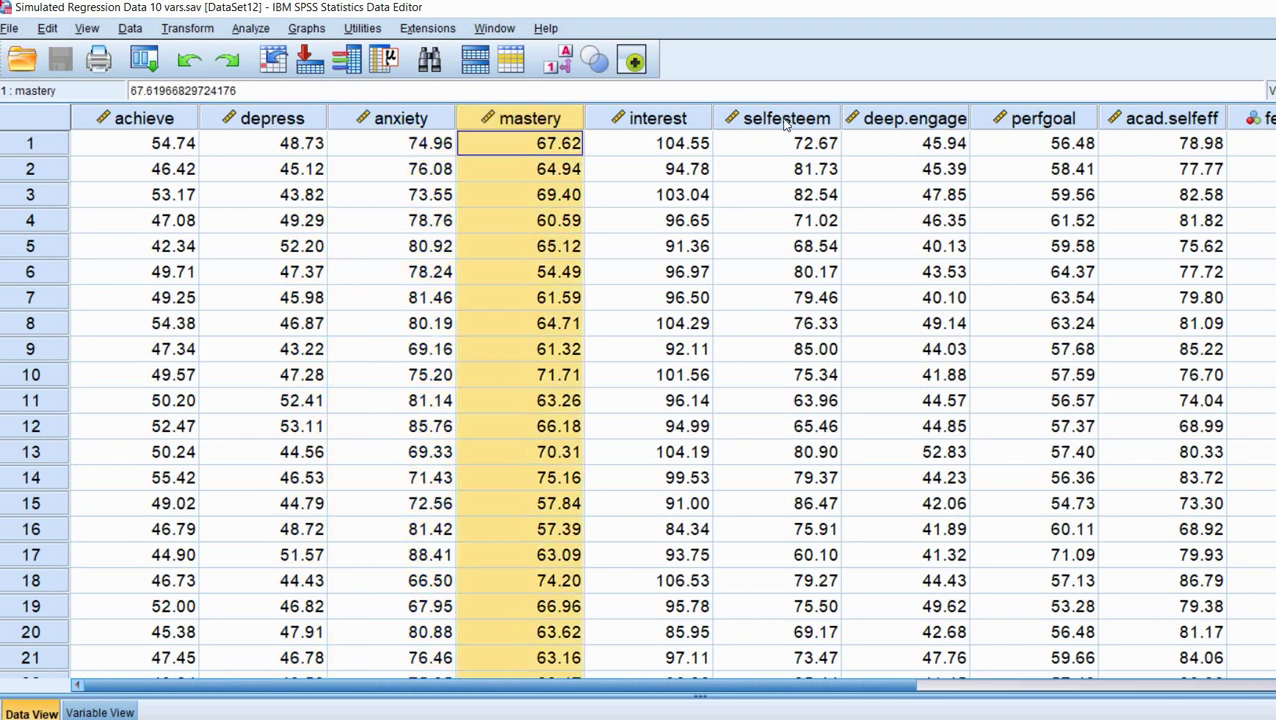
left_click(786, 118)
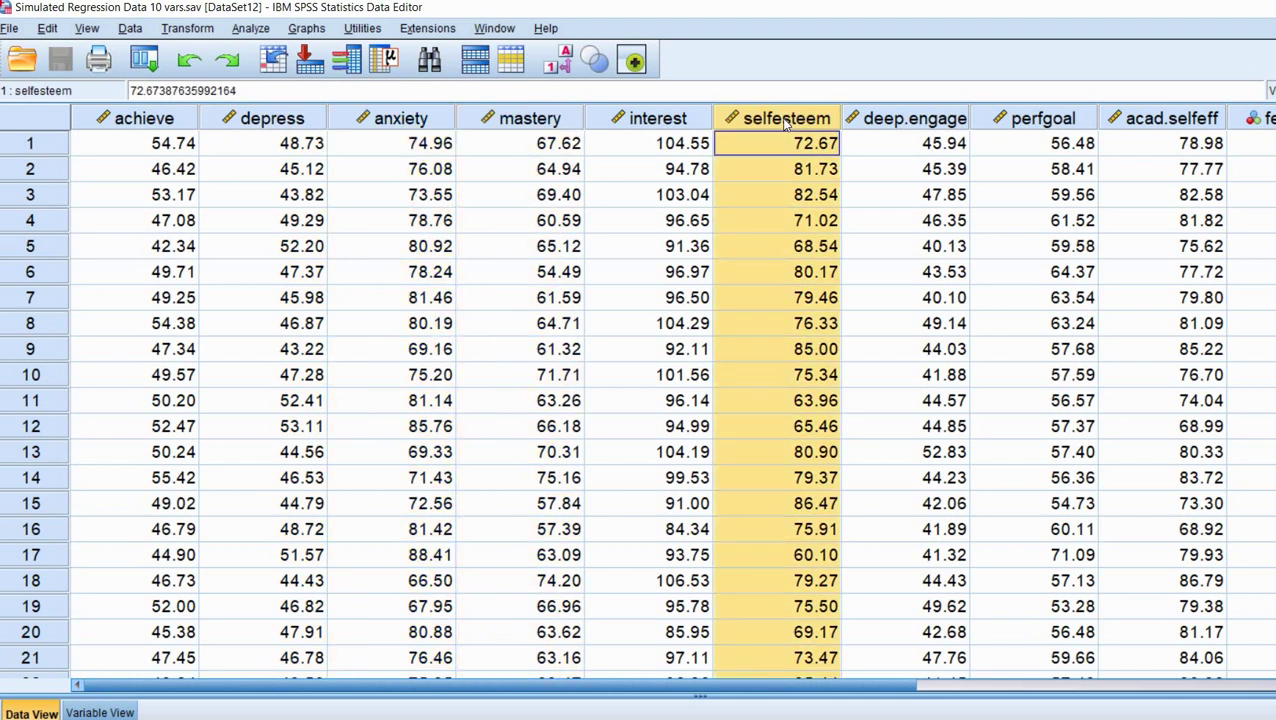
left_click(752, 348)
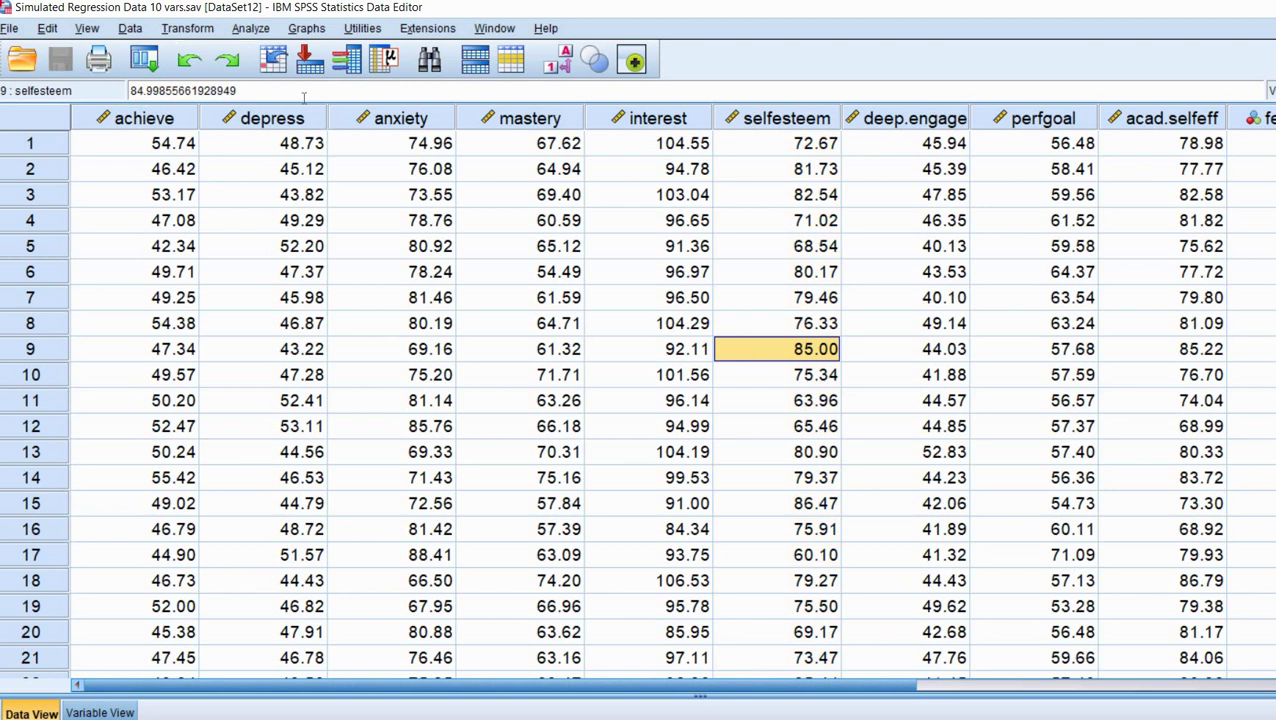
- Start a Linear Regression analysis with achieve as the dependent variable
left_click(255, 29)
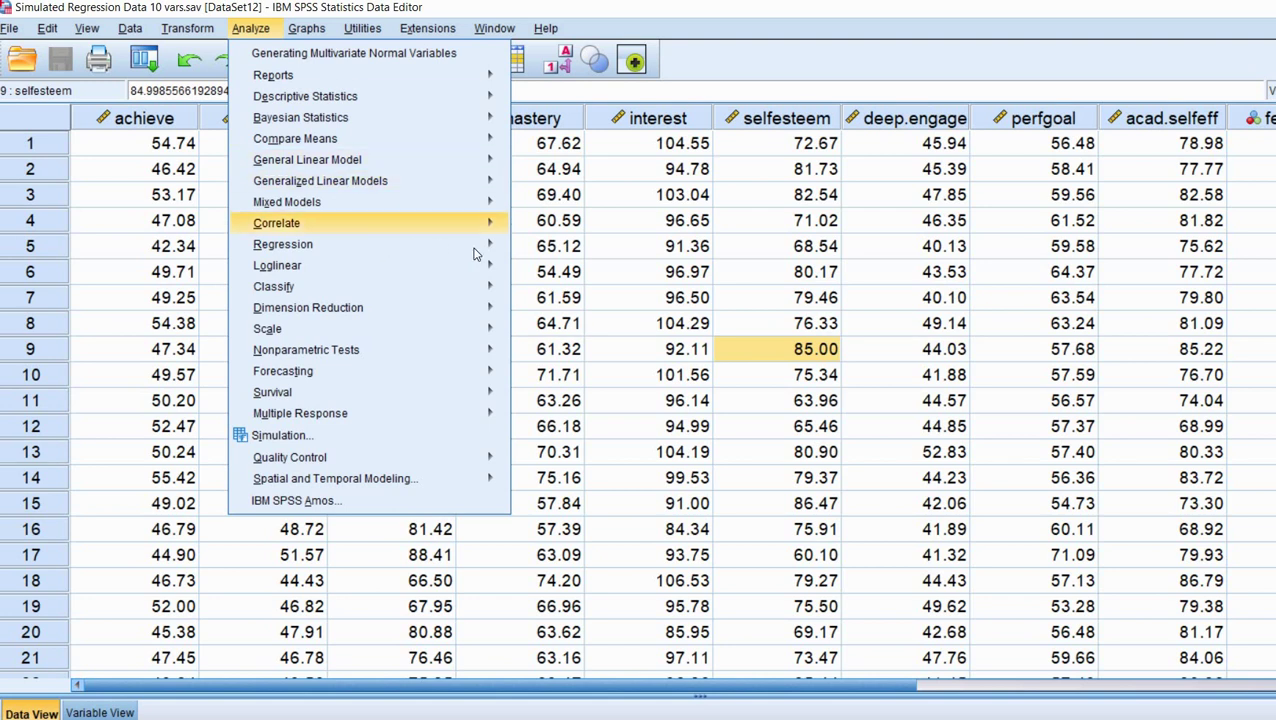
mouse_move(480, 246)
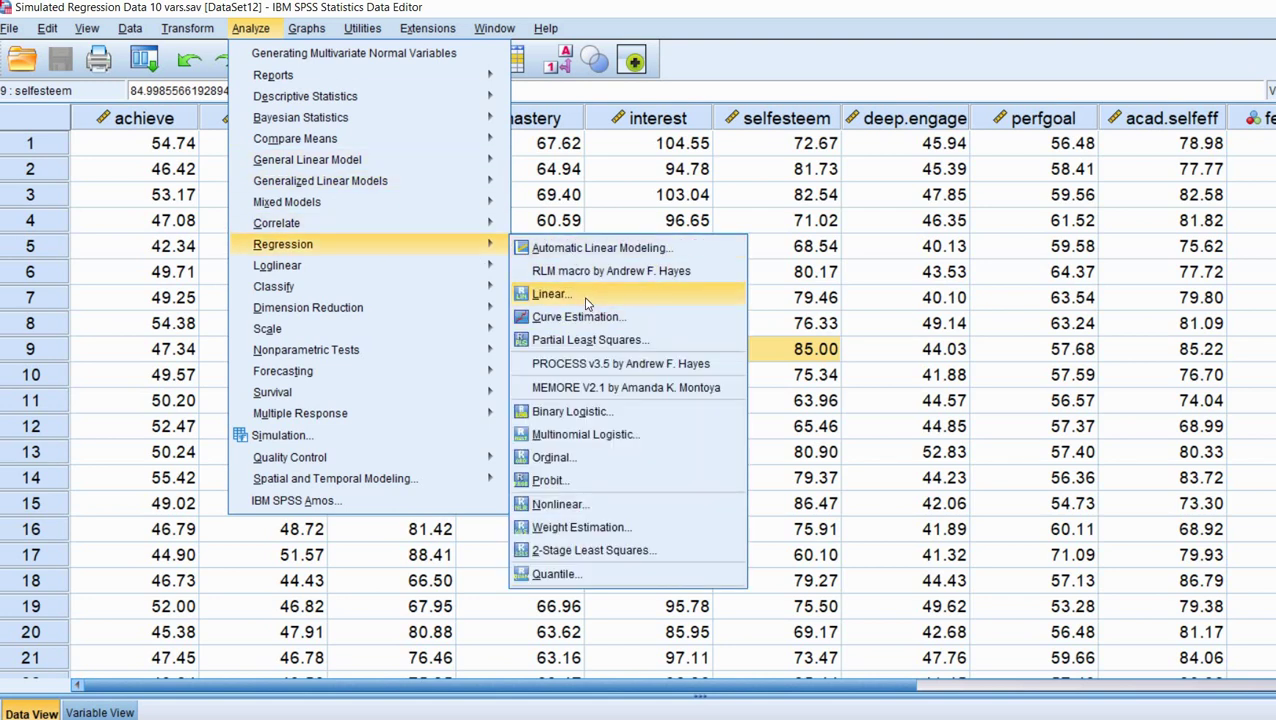
left_click(583, 295)
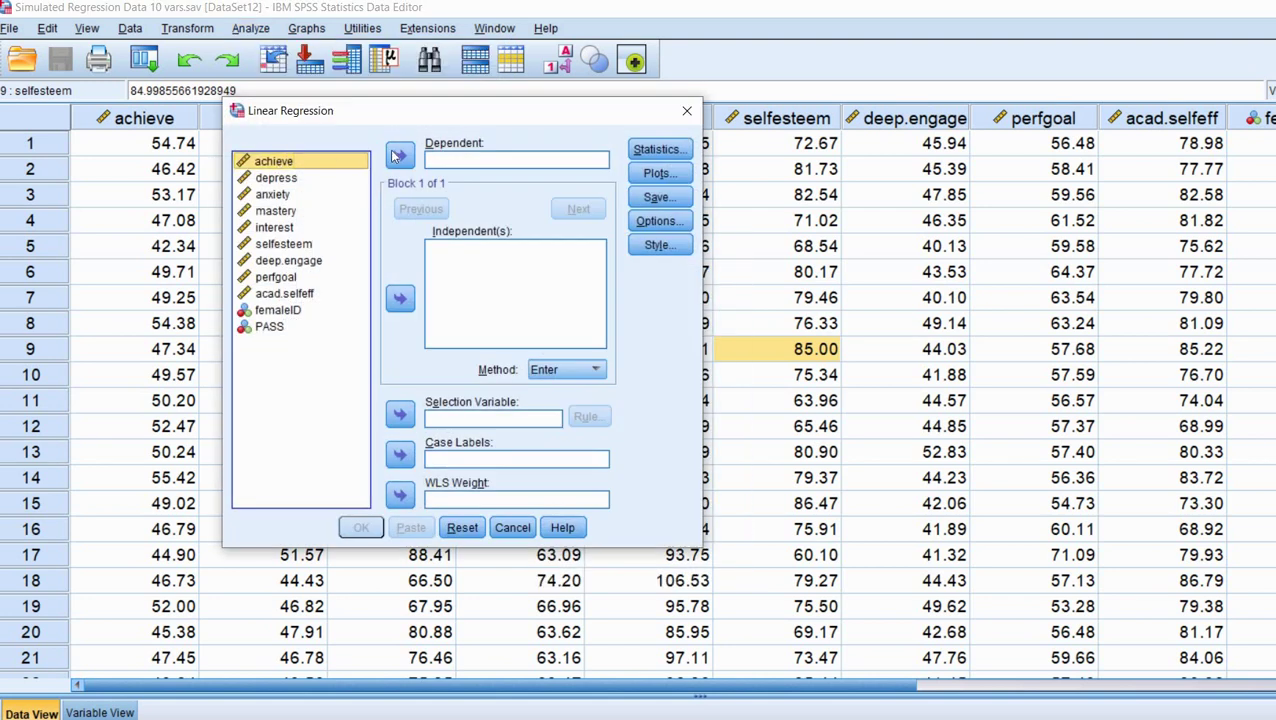
left_click(408, 155)
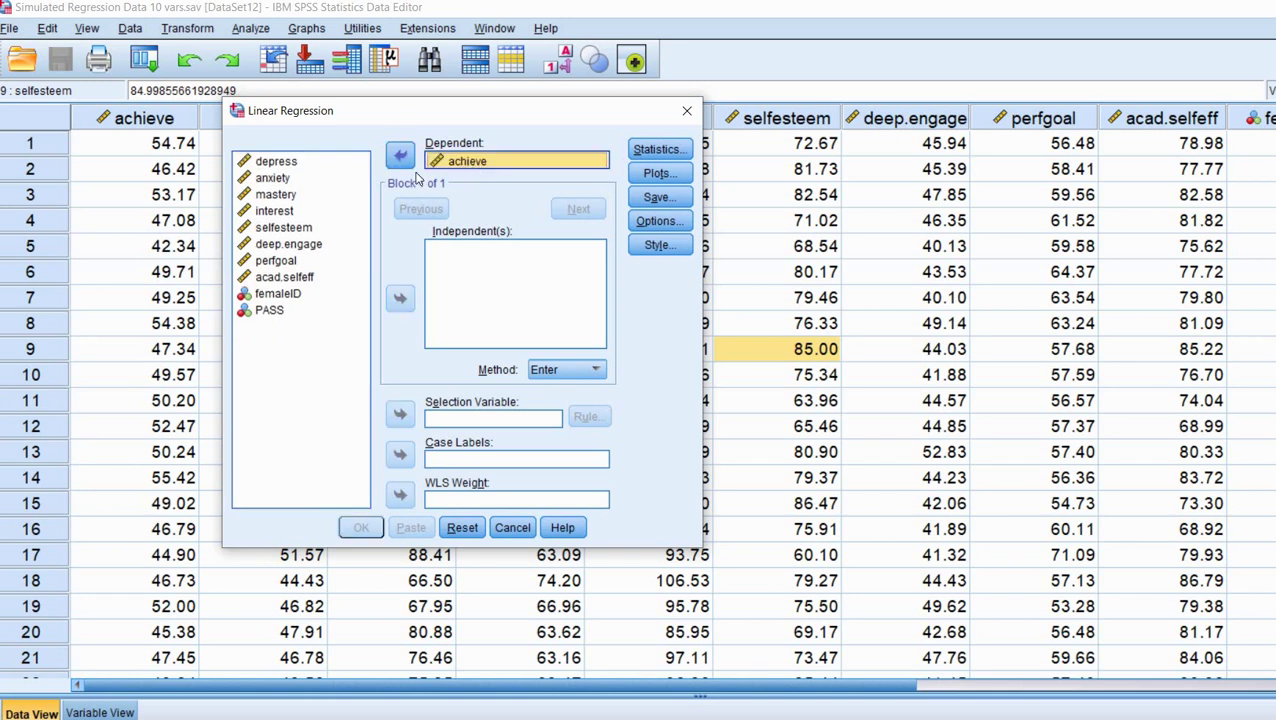
- Add depress, anxiety, mastery and selfesteem as the independent variables of the regression
left_click(287, 167)
left_click(298, 180, "ctrl")
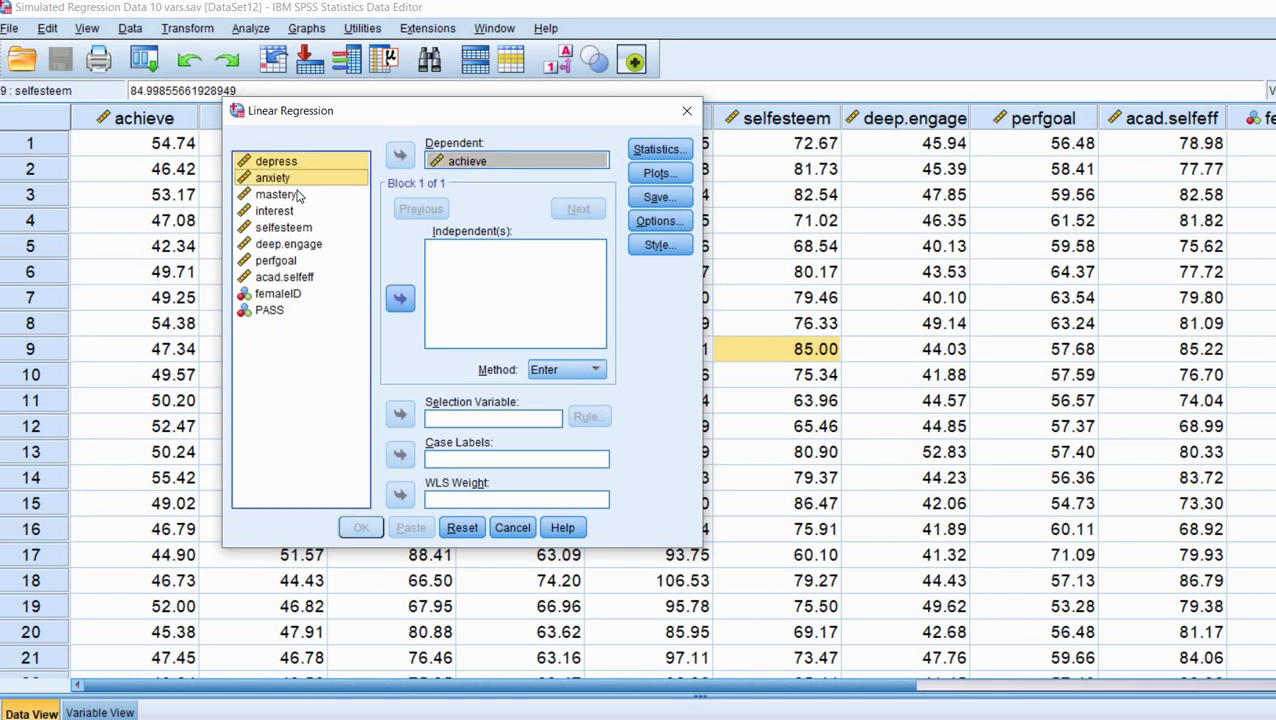
left_click(276, 194, "ctrl")
left_click(290, 227, "ctrl")
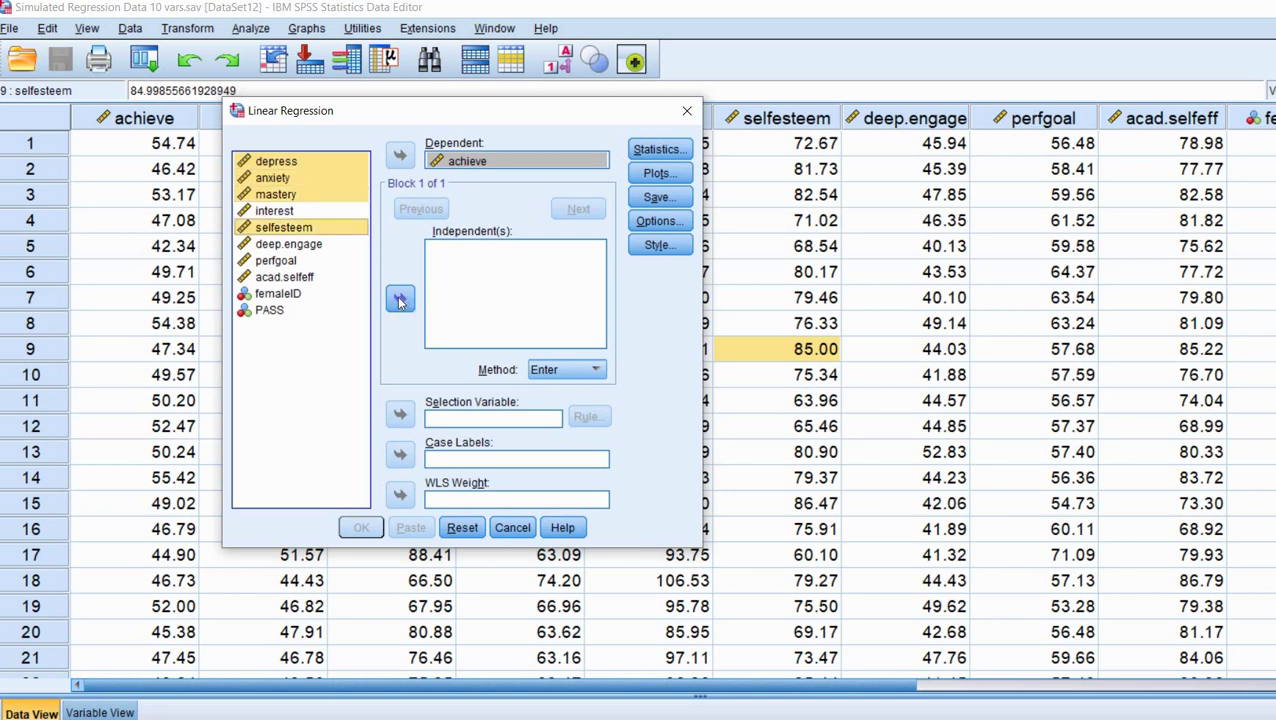
left_click(401, 298)
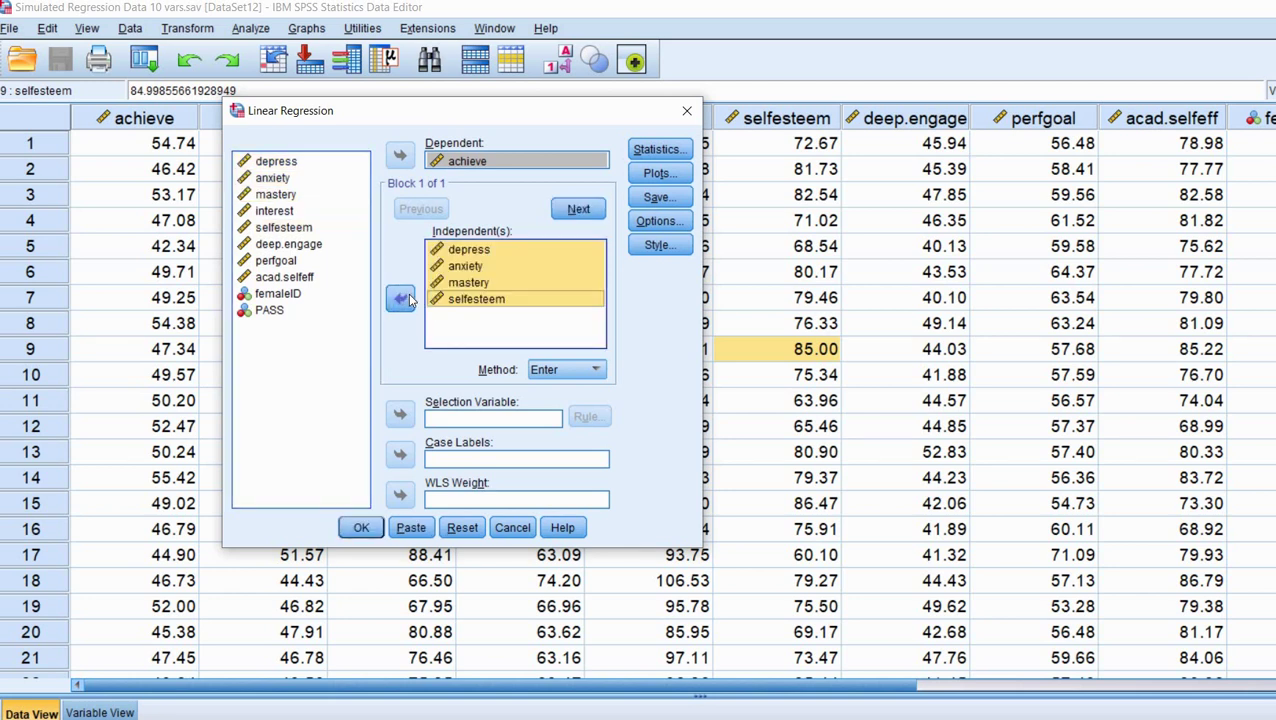
- Request collinearity diagnostics and descriptives in the regression statistics, and run the analysis
left_click(668, 151)
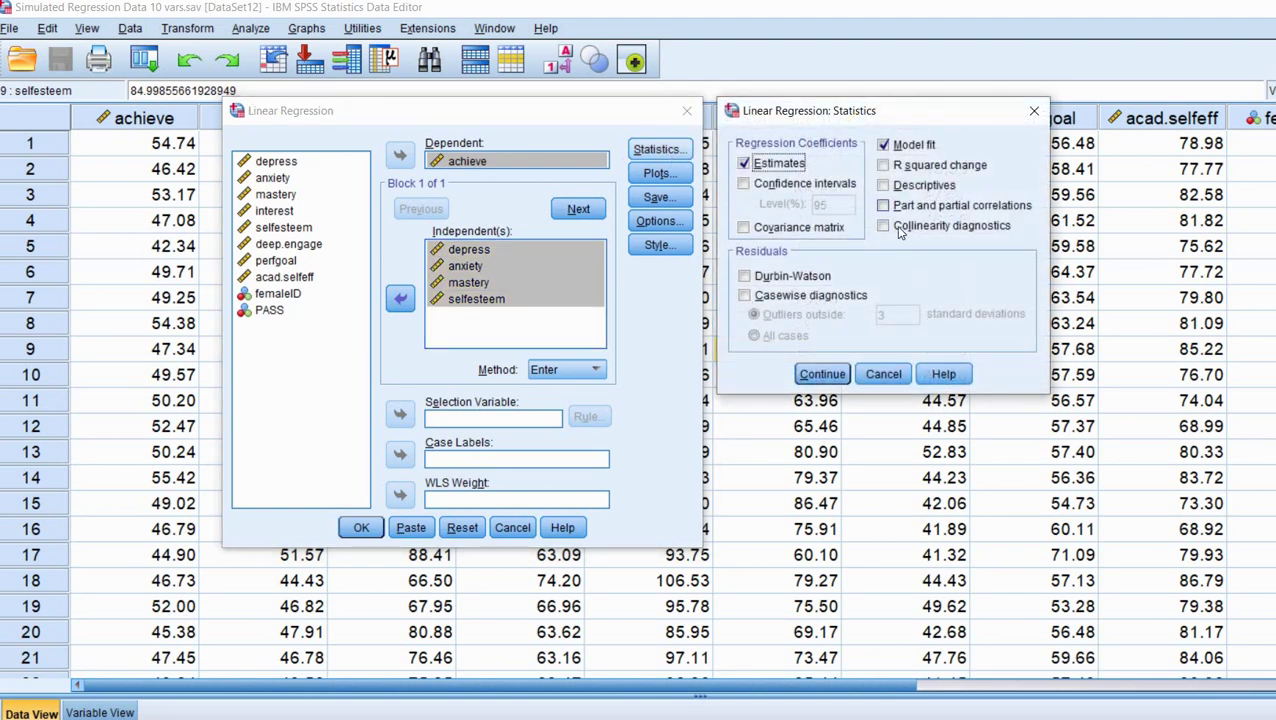
left_click(898, 228)
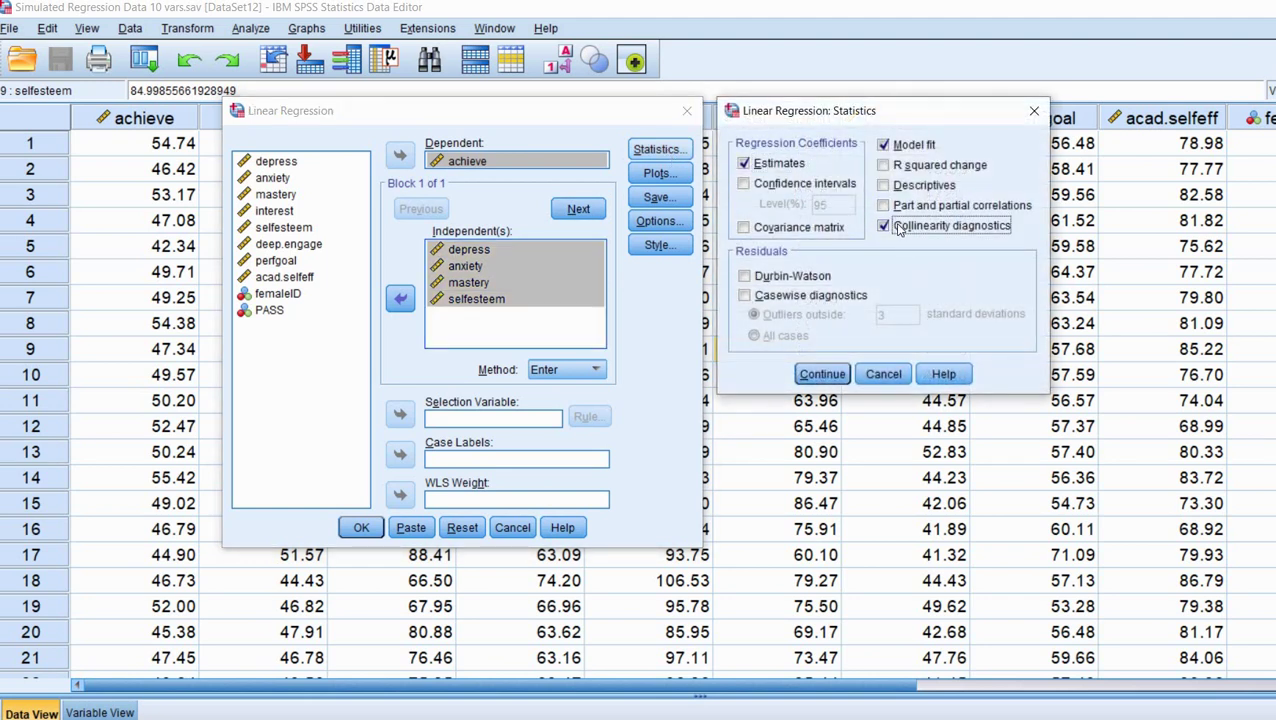
left_click(900, 188)
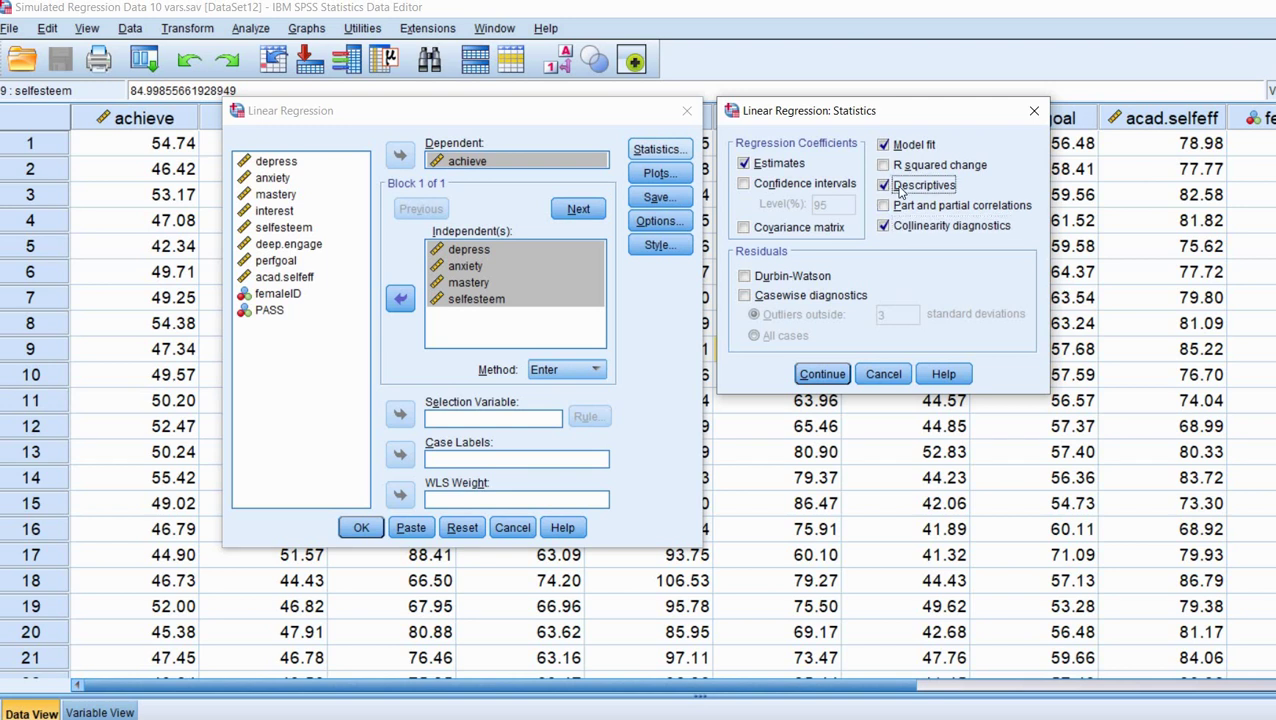
left_click(821, 374)
left_click(361, 529)
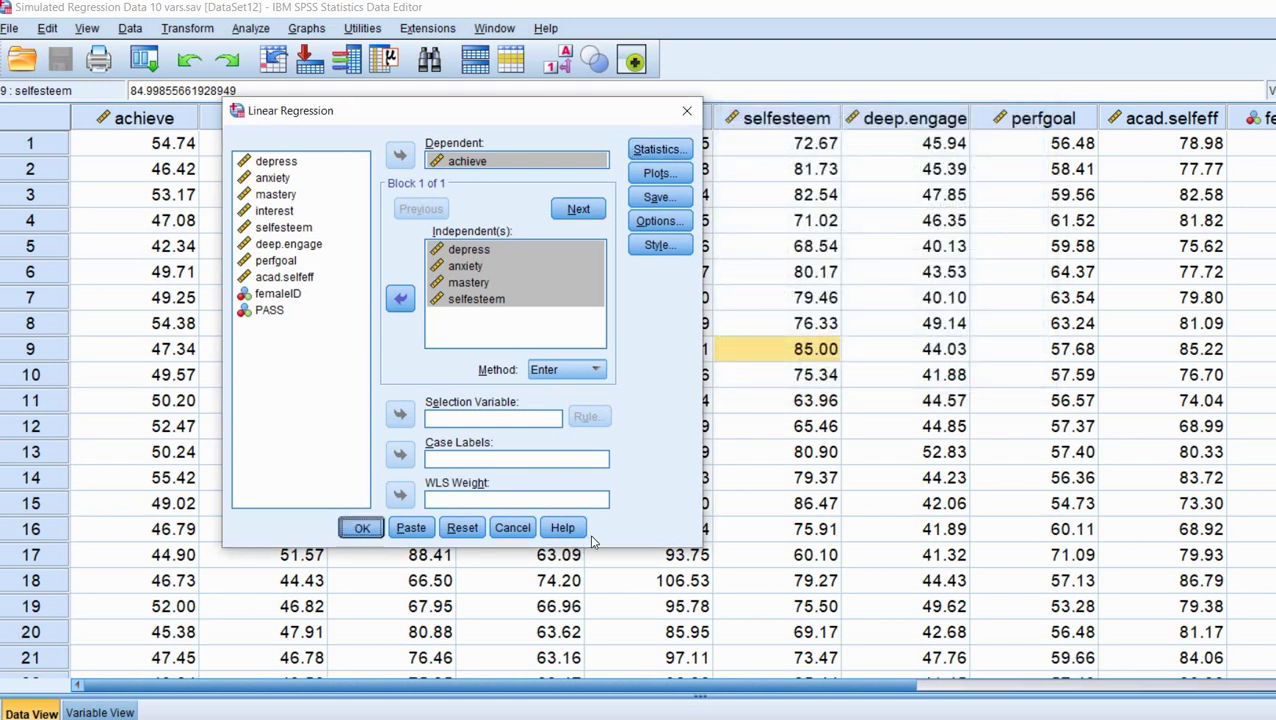
- Examine the Correlations table, temporarily marking the block of correlations among depress, anxiety, mastery and selfesteem
scroll(889, 465, "down", 1)
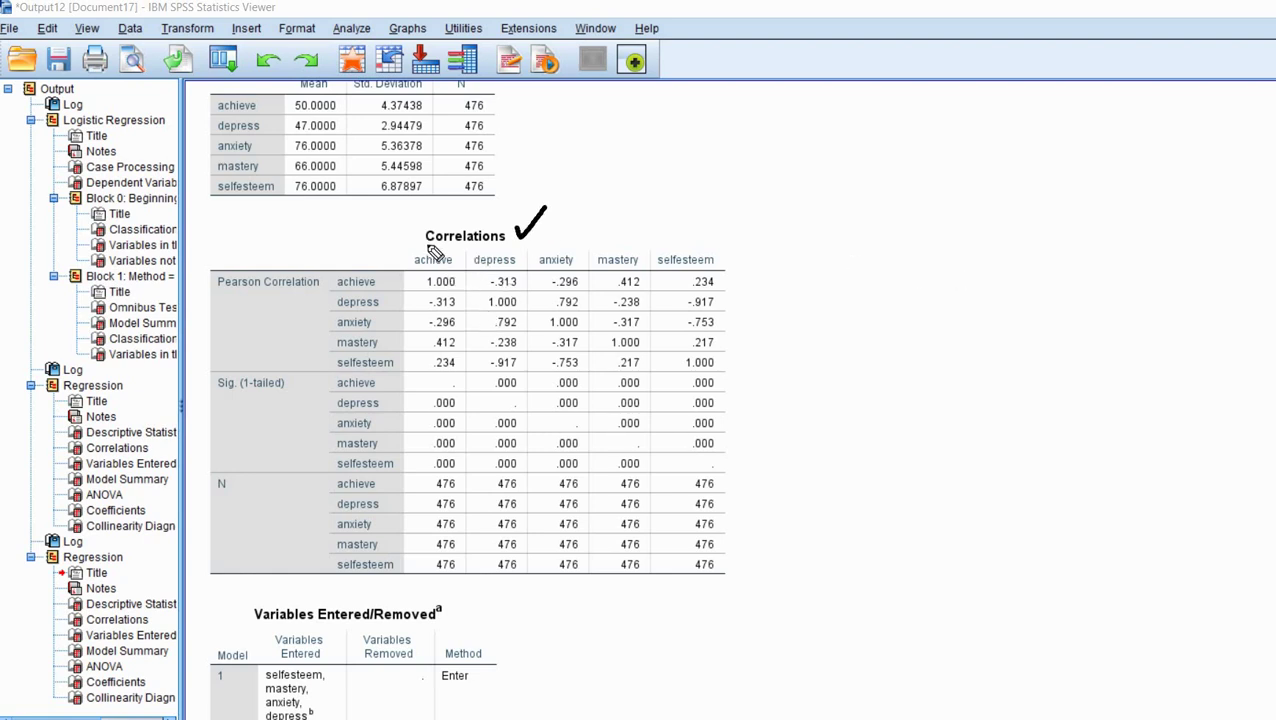
left_click_drag(429, 238, 449, 224)
mouse_move(471, 298)
left_mouse_down()
mouse_move(473, 373)
mouse_move(721, 364)
left_mouse_up()
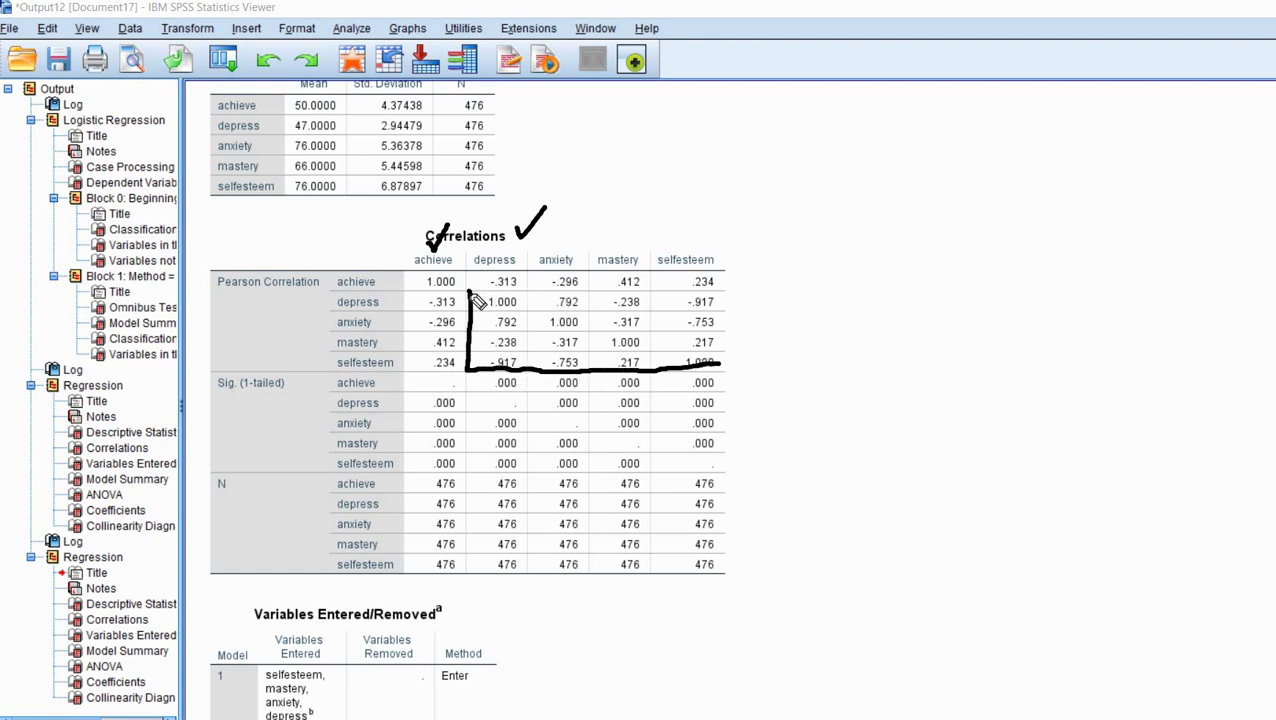
left_click_drag(470, 294, 731, 283)
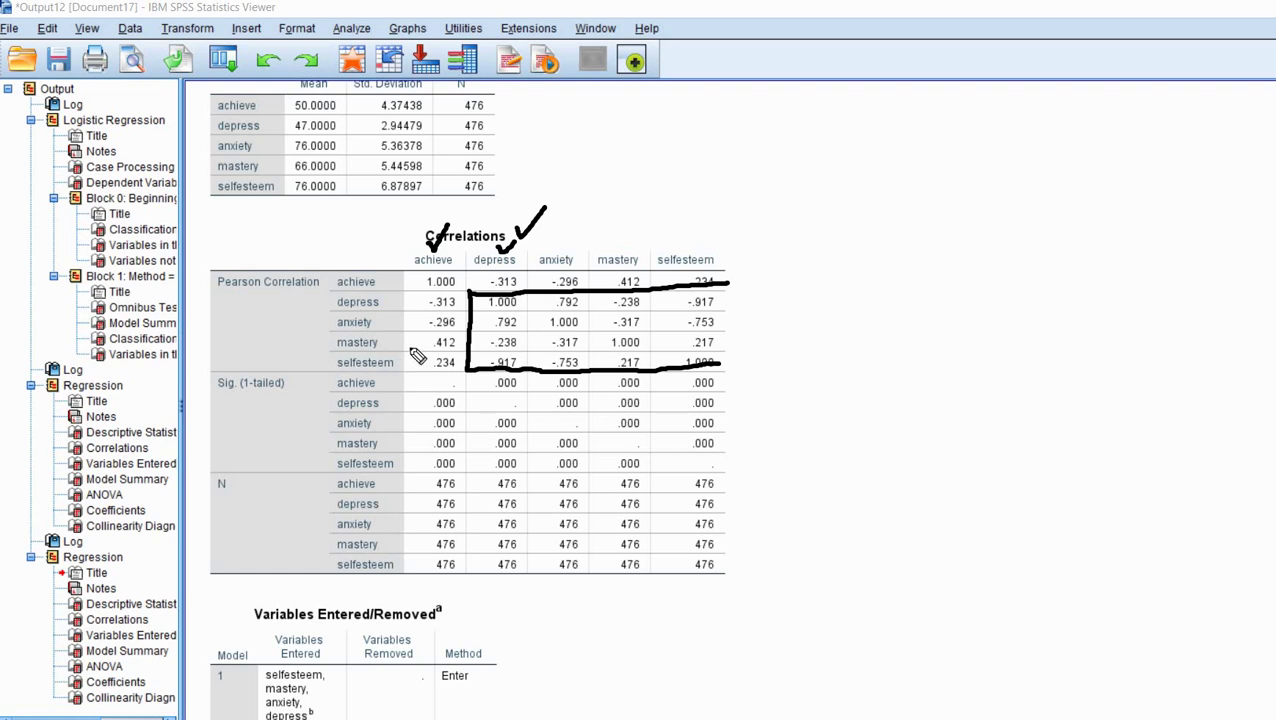
mouse_move(396, 357)
left_mouse_down()
mouse_move(403, 365)
mouse_move(411, 347)
left_mouse_up()
mouse_move(497, 360)
left_mouse_down()
mouse_move(486, 366)
mouse_move(505, 347)
mouse_move(524, 362)
left_mouse_up()
key("Escape")
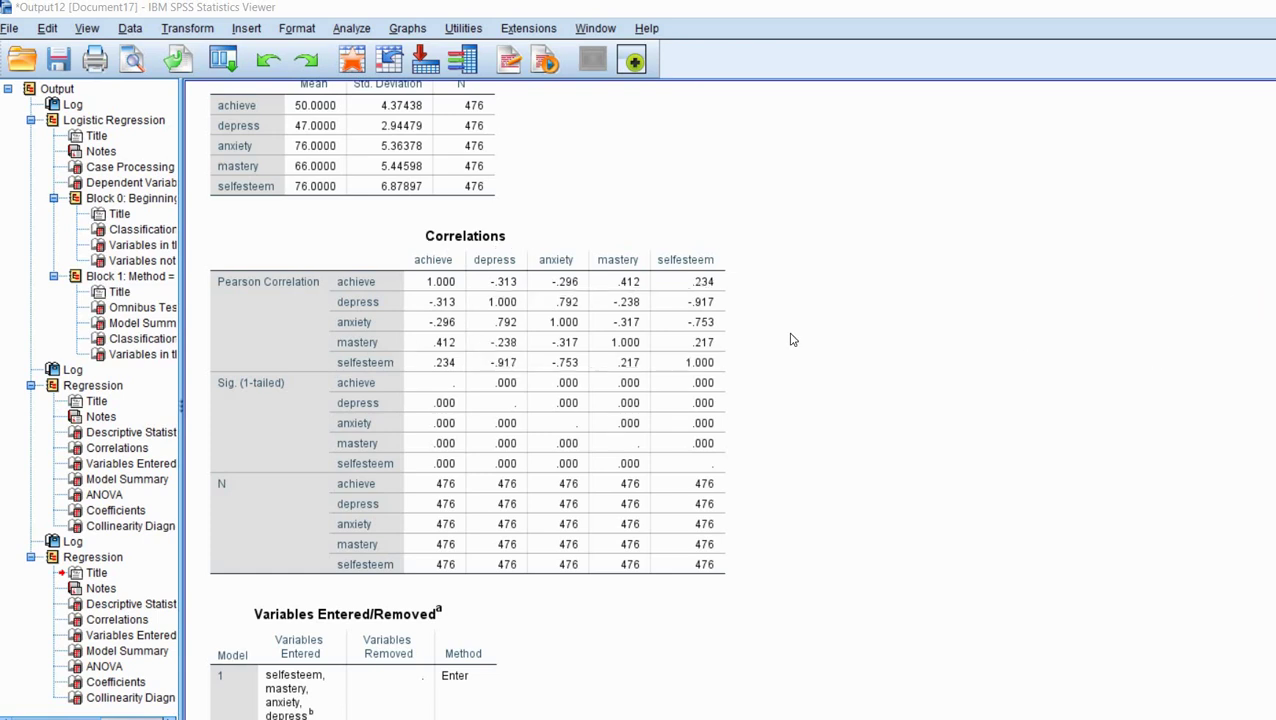
left_click(512, 342)
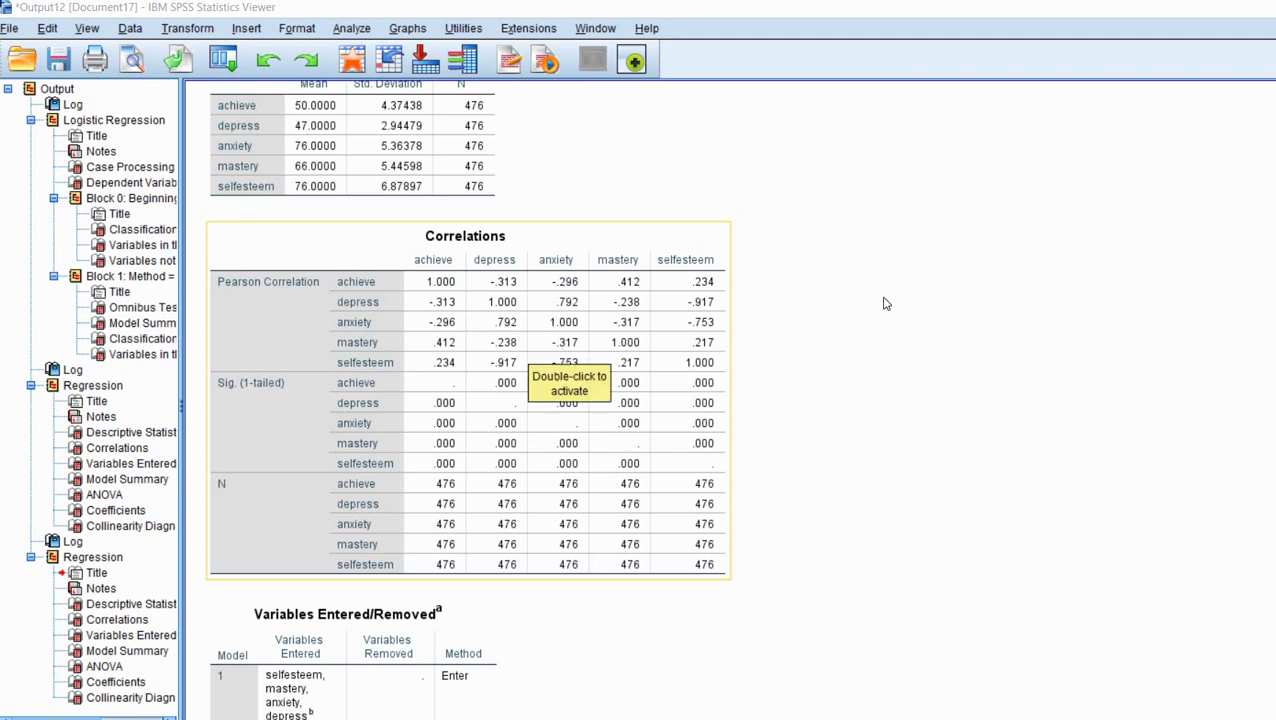
left_click(918, 334)
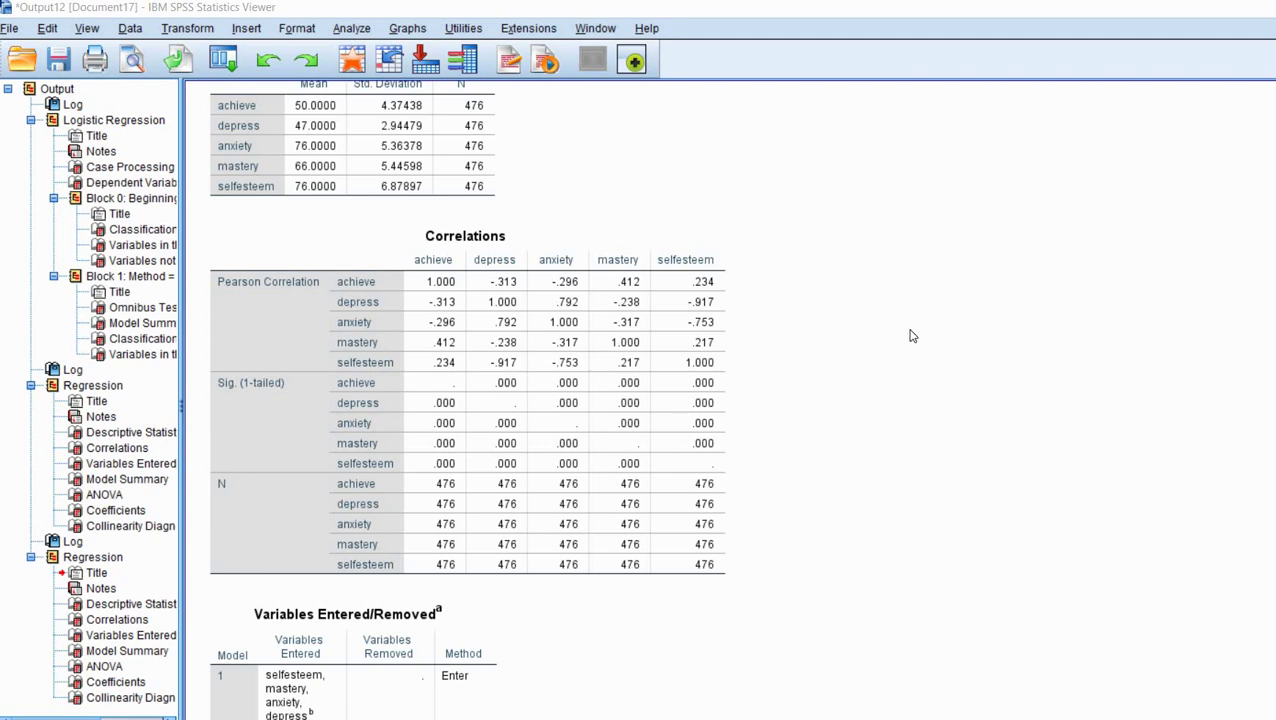
left_click(572, 355)
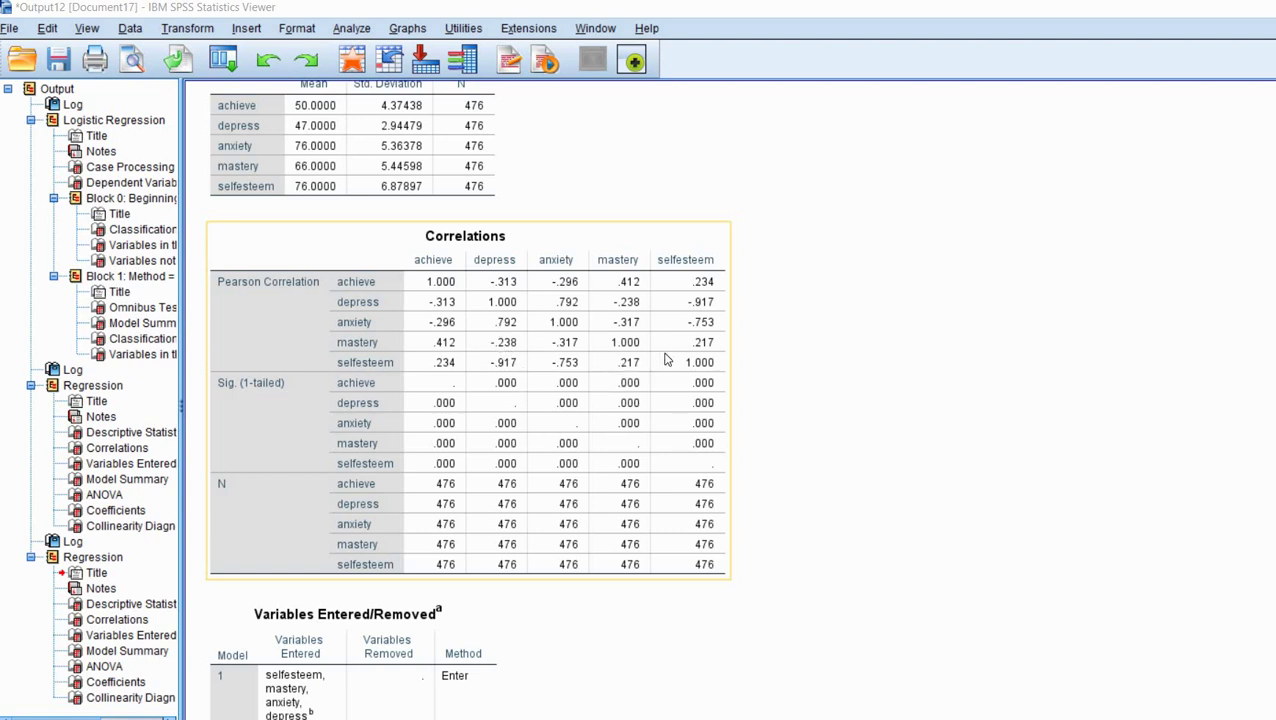
left_click(831, 355)
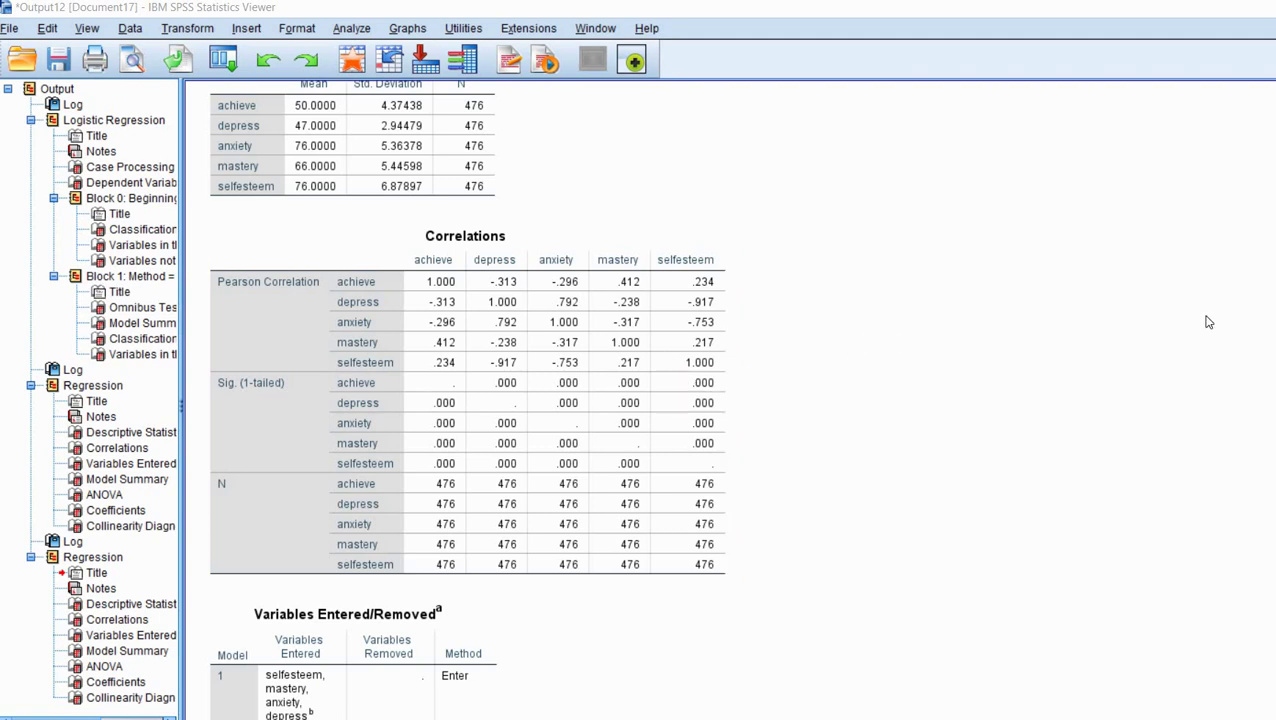
- Examine the predictors and their collinearity statistics in the Coefficients table of the regression output
scroll(1184, 349, "down", 12)
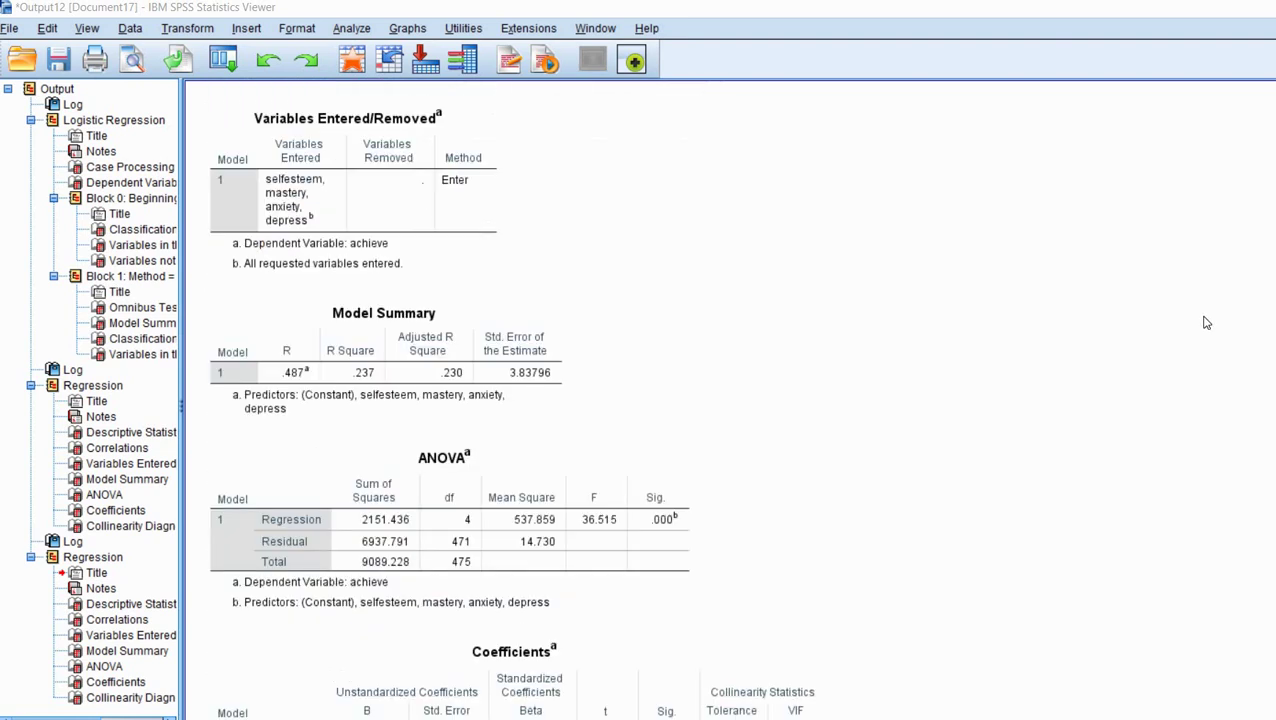
scroll(1255, 302, "down", 1)
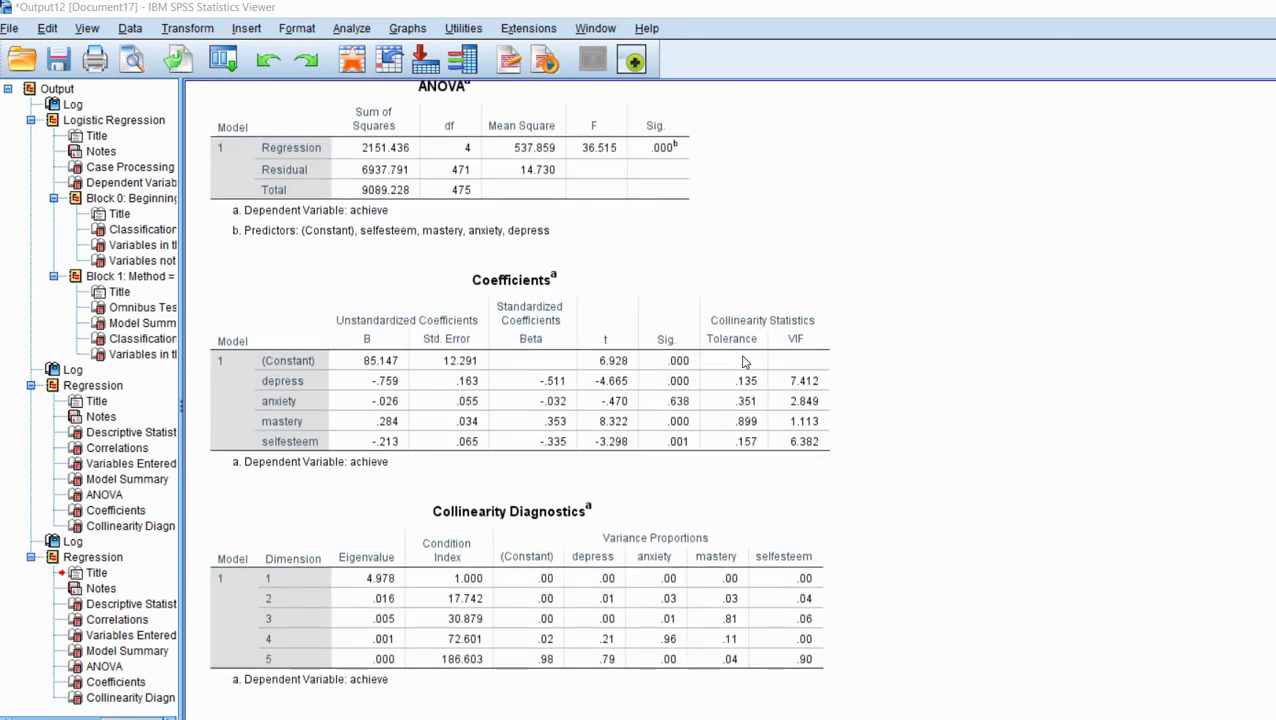
left_click(305, 405)
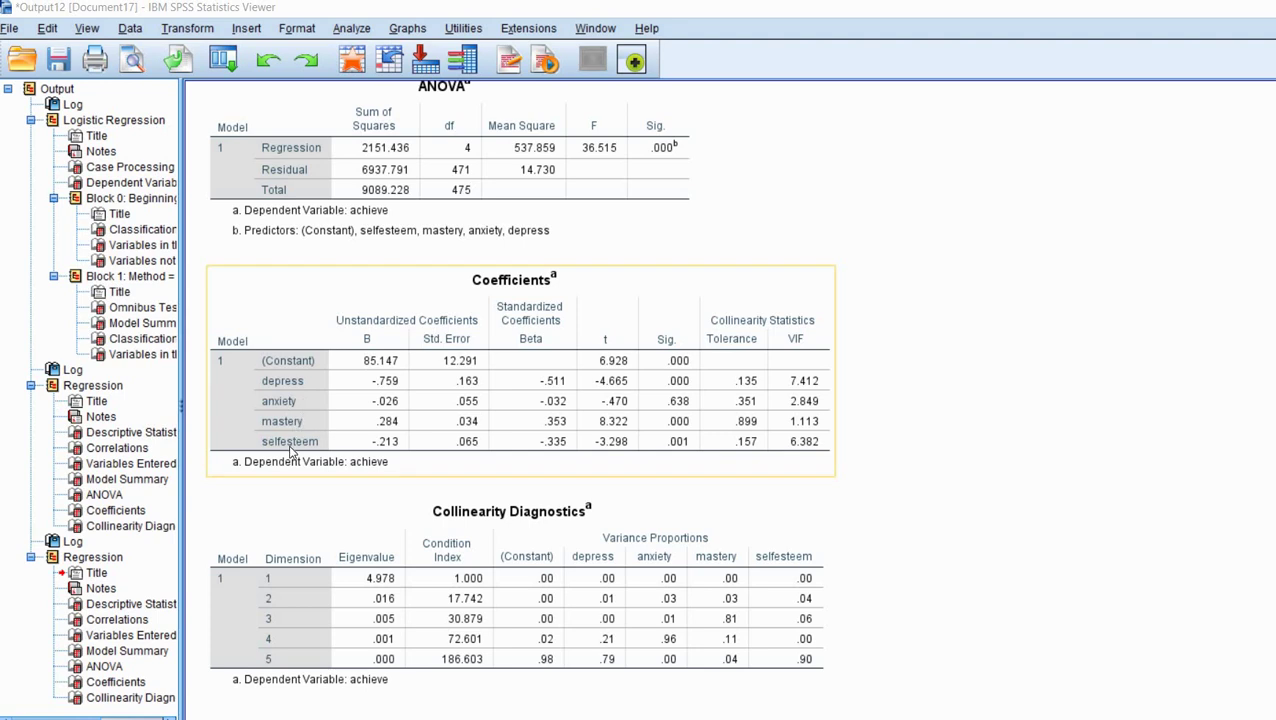
left_click(1188, 347)
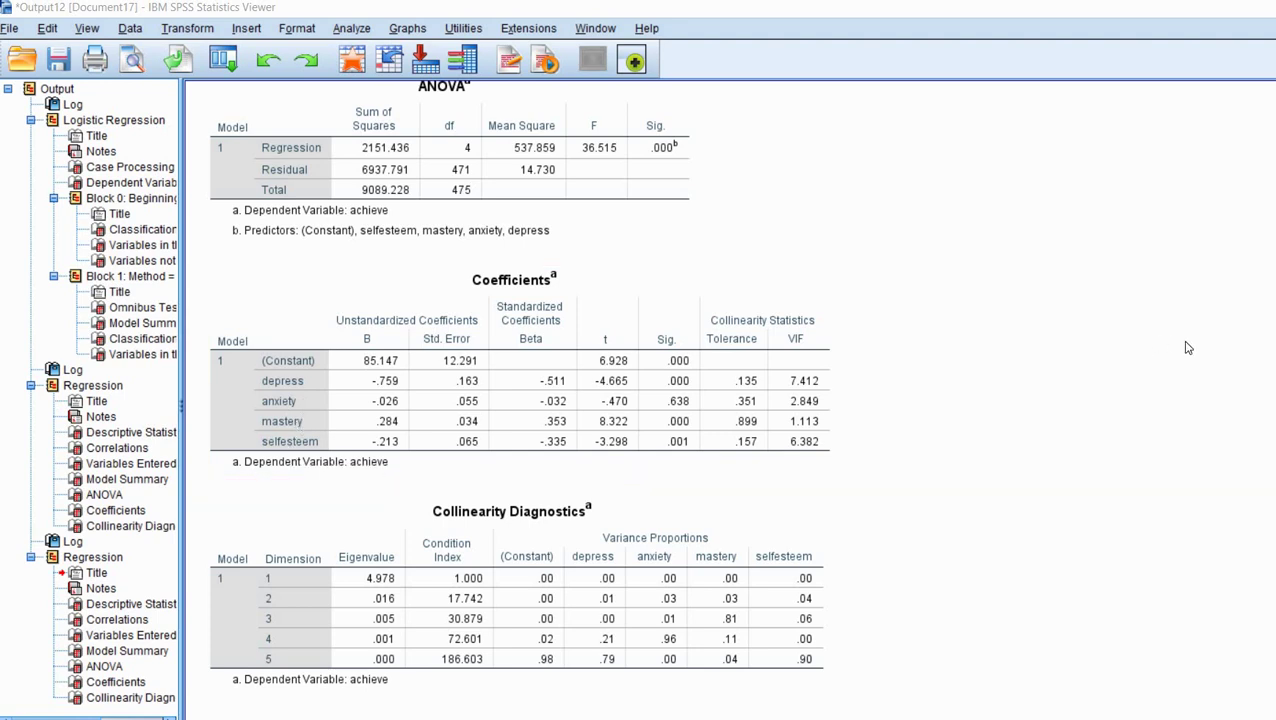
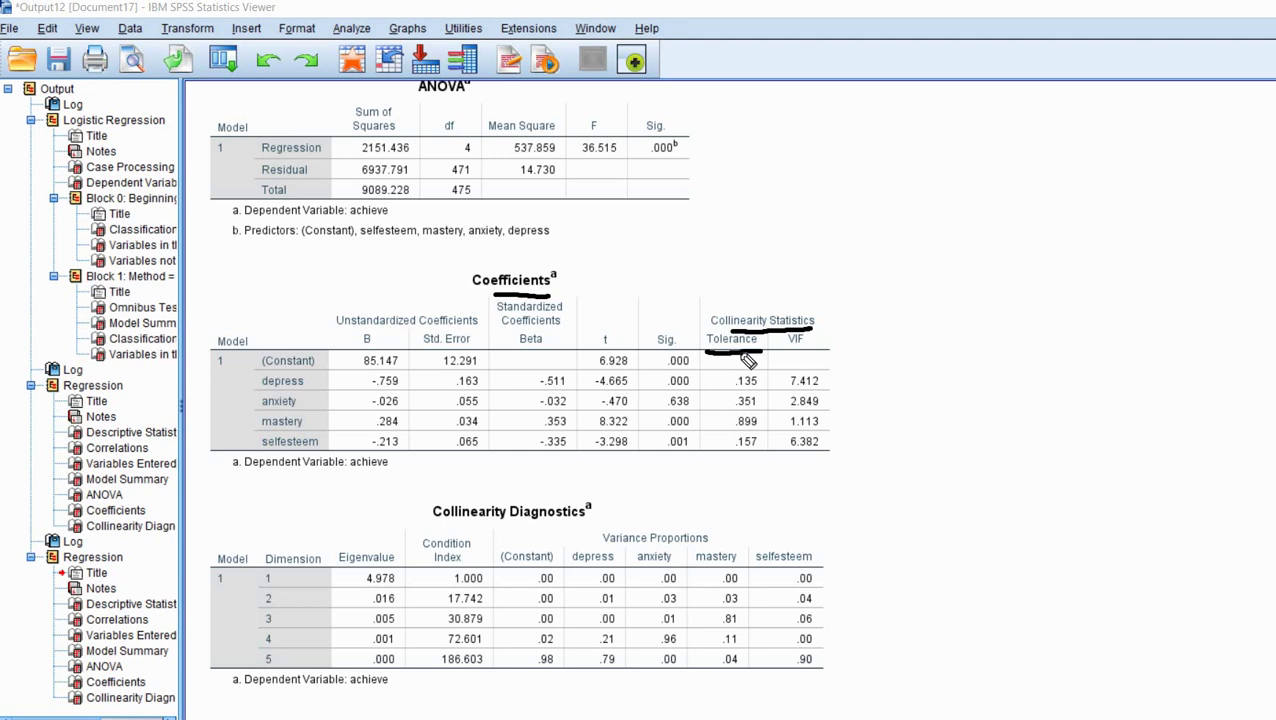
- Write the tolerance formula 1-R² beside the Coefficients table and tick the predictors depress, anxiety, mastery and selfesteem
mouse_move(912, 358)
left_mouse_down()
mouse_move(953, 364)
mouse_move(953, 383)
mouse_move(958, 363)
mouse_move(965, 383)
mouse_move(972, 350)
left_mouse_up()
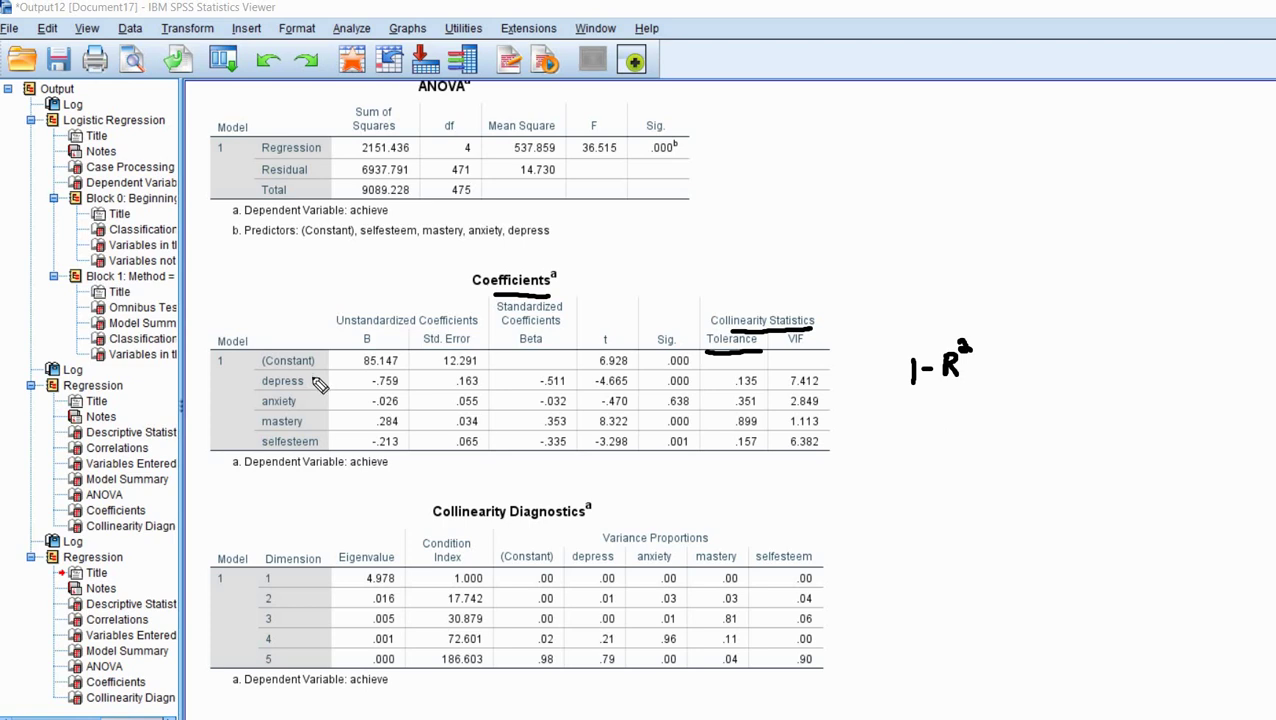
left_click_drag(936, 392, 944, 392)
mouse_move(307, 373)
left_mouse_down()
mouse_move(316, 384)
mouse_move(330, 363)
left_mouse_up()
left_click_drag(302, 396, 328, 387)
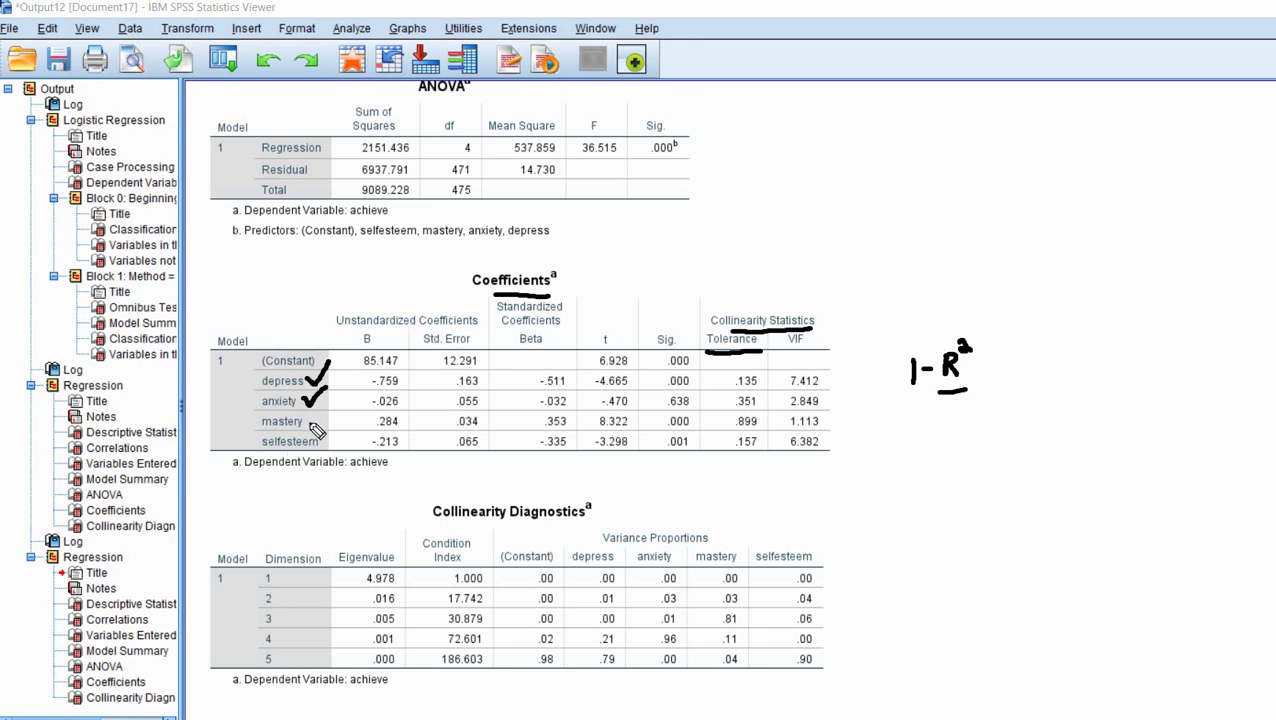
left_click_drag(305, 413, 326, 407)
left_click_drag(323, 432, 346, 420)
- Note the 0-1 tolerance range beside the Coefficients table and underline the tolerance values of depress and selfesteem
mouse_move(948, 442)
left_mouse_down()
mouse_move(936, 456)
mouse_move(993, 456)
mouse_move(922, 472)
left_mouse_up()
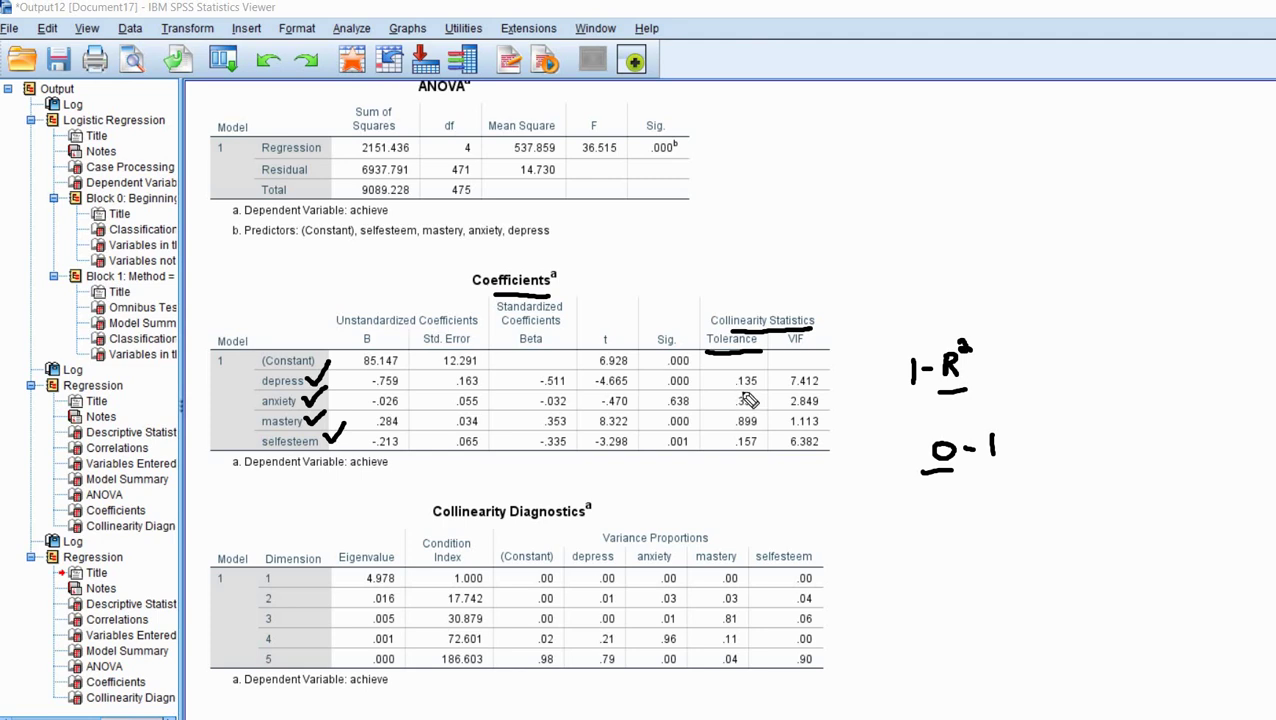
left_click_drag(737, 390, 759, 390)
left_click_drag(740, 449, 762, 449)
- Mark the VIF heading and the predictors' standard errors in the Coefficients table, and write the VIF formula 1/Tol beside it
left_click_drag(790, 351, 814, 348)
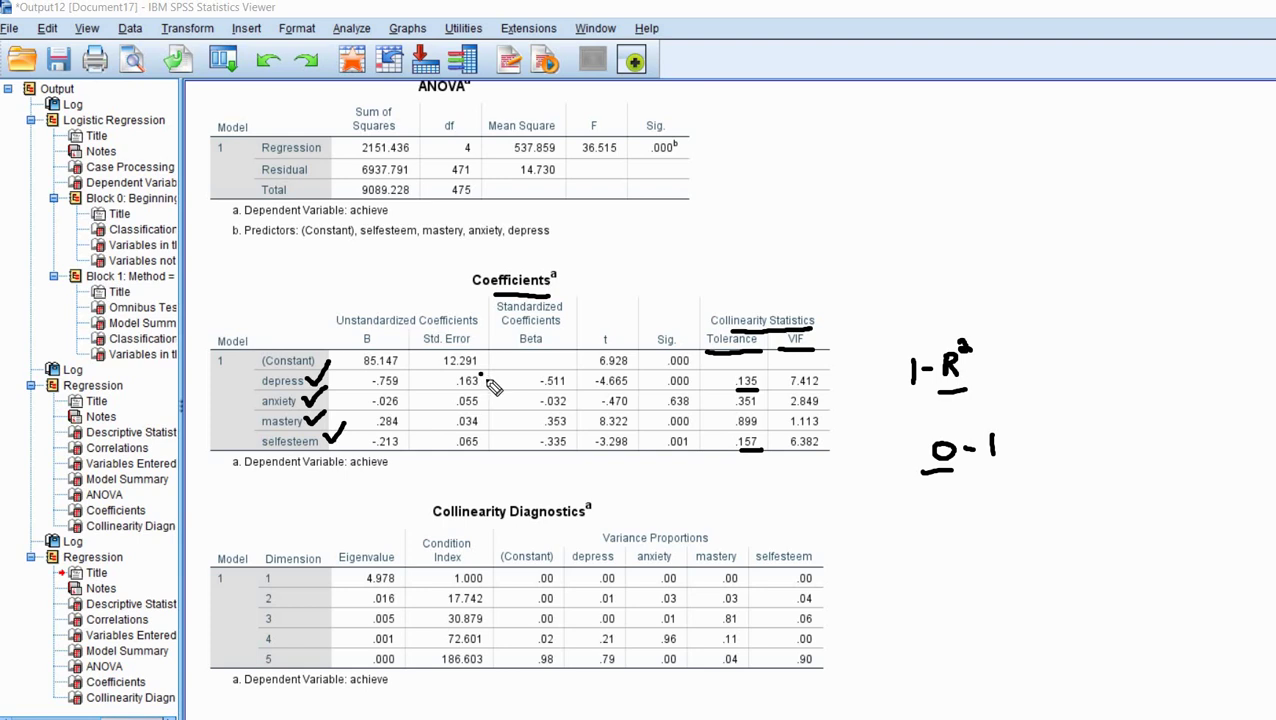
mouse_move(483, 378)
left_mouse_down()
mouse_move(490, 412)
mouse_move(473, 448)
left_mouse_up()
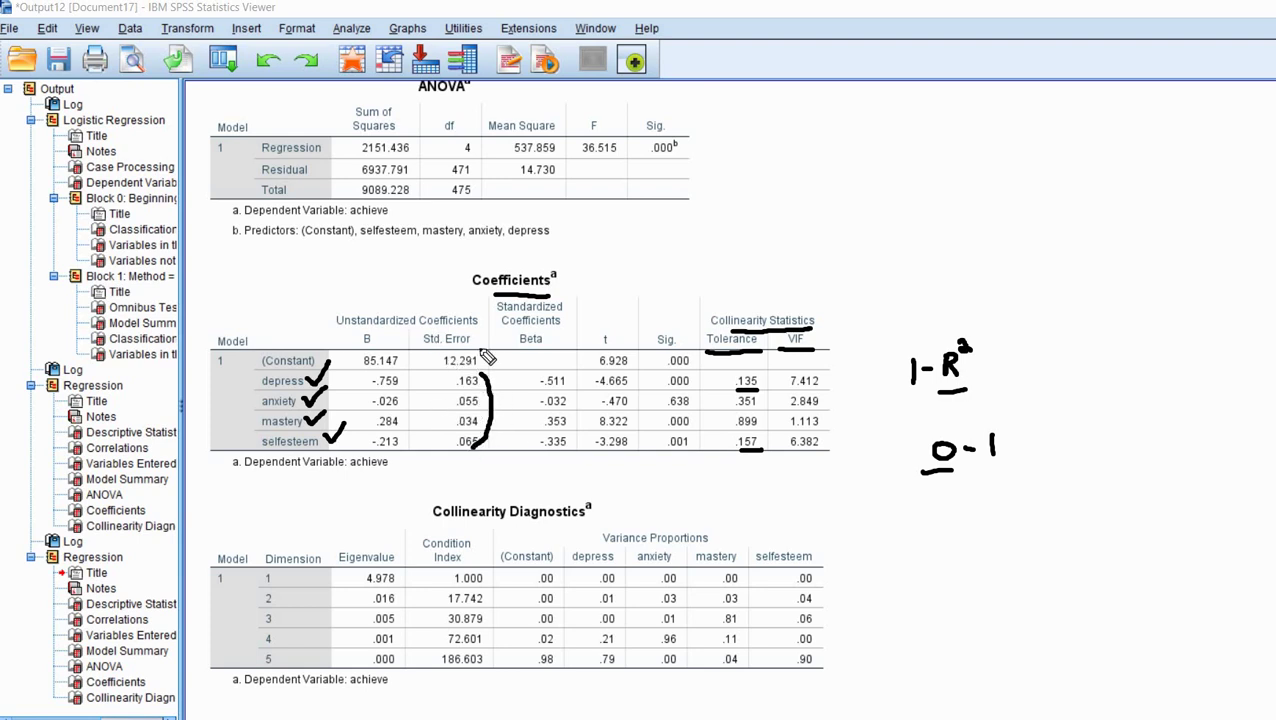
left_click_drag(428, 342, 482, 349)
mouse_move(1120, 345)
left_mouse_down()
mouse_move(1112, 372)
mouse_move(1130, 372)
mouse_move(1104, 401)
left_mouse_up()
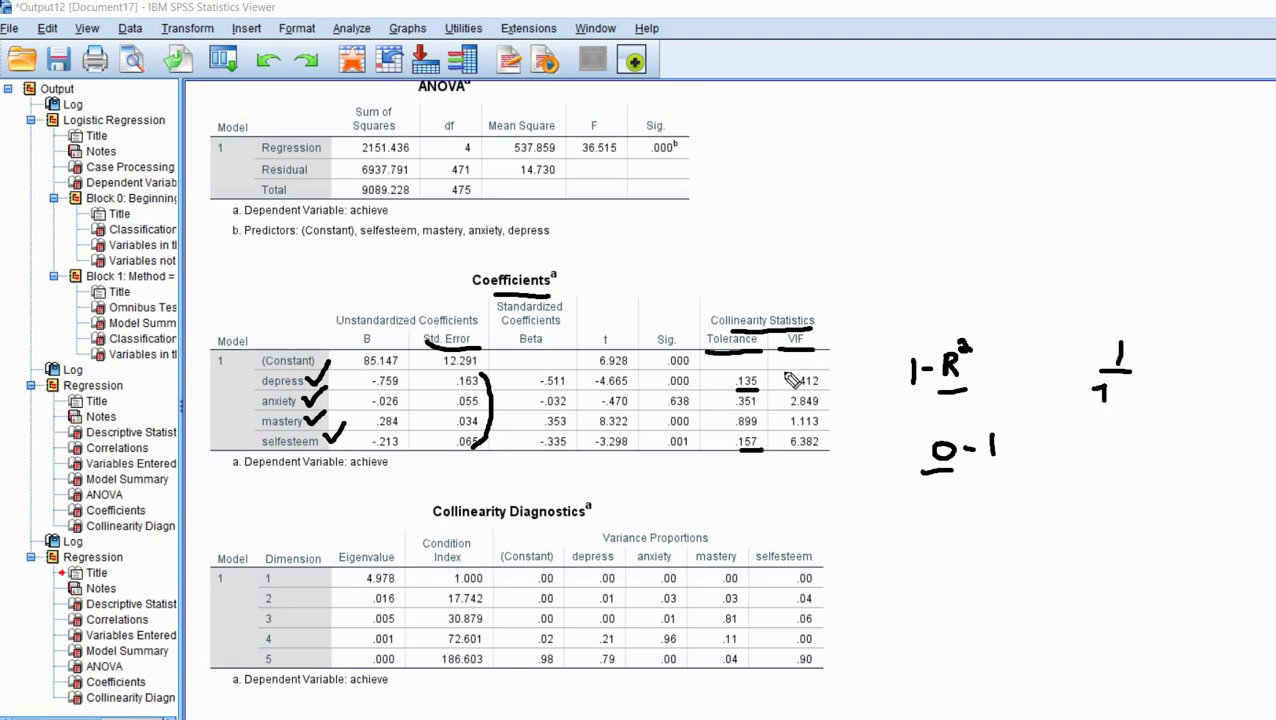
mouse_move(709, 327)
left_mouse_down()
mouse_move(720, 332)
mouse_move(734, 308)
left_mouse_up()
left_click_drag(1113, 384, 1133, 399)
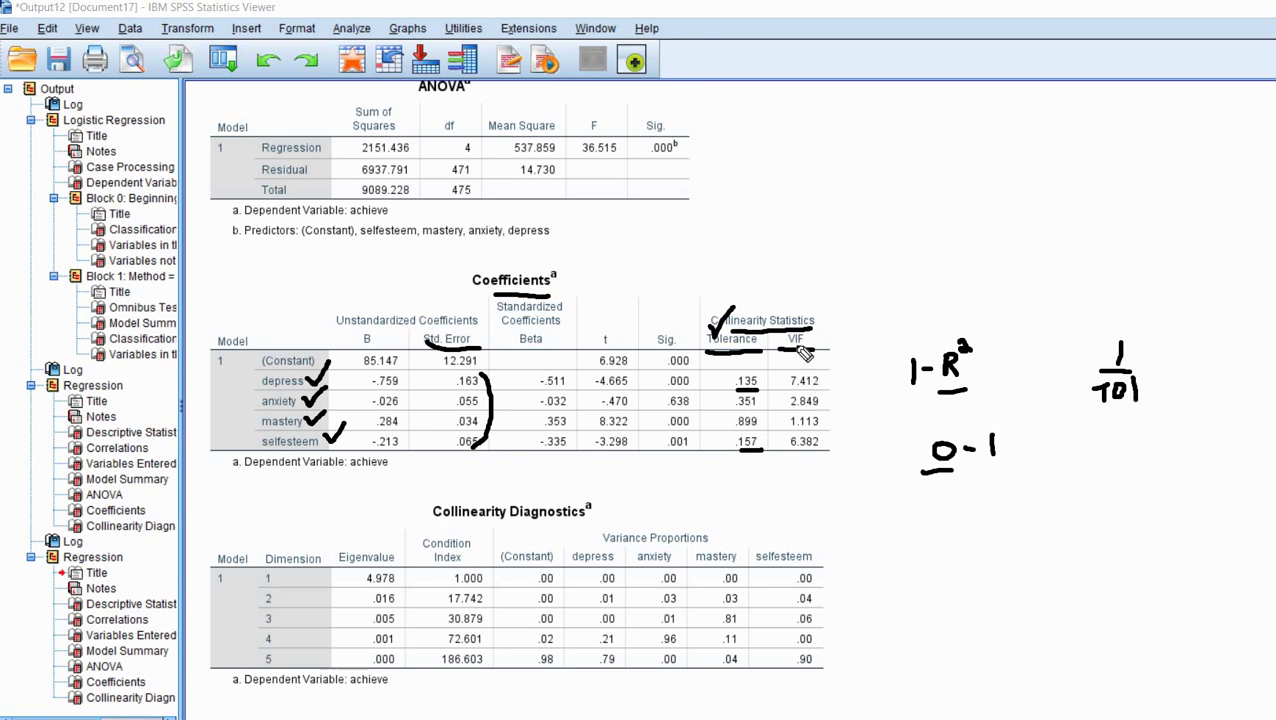
- Underline the VIF values of depress and selfesteem in the Coefficients table, and clear all annotations
left_click_drag(805, 352, 815, 351)
left_click_drag(790, 389, 820, 386)
left_click_drag(791, 455, 819, 453)
key("e")
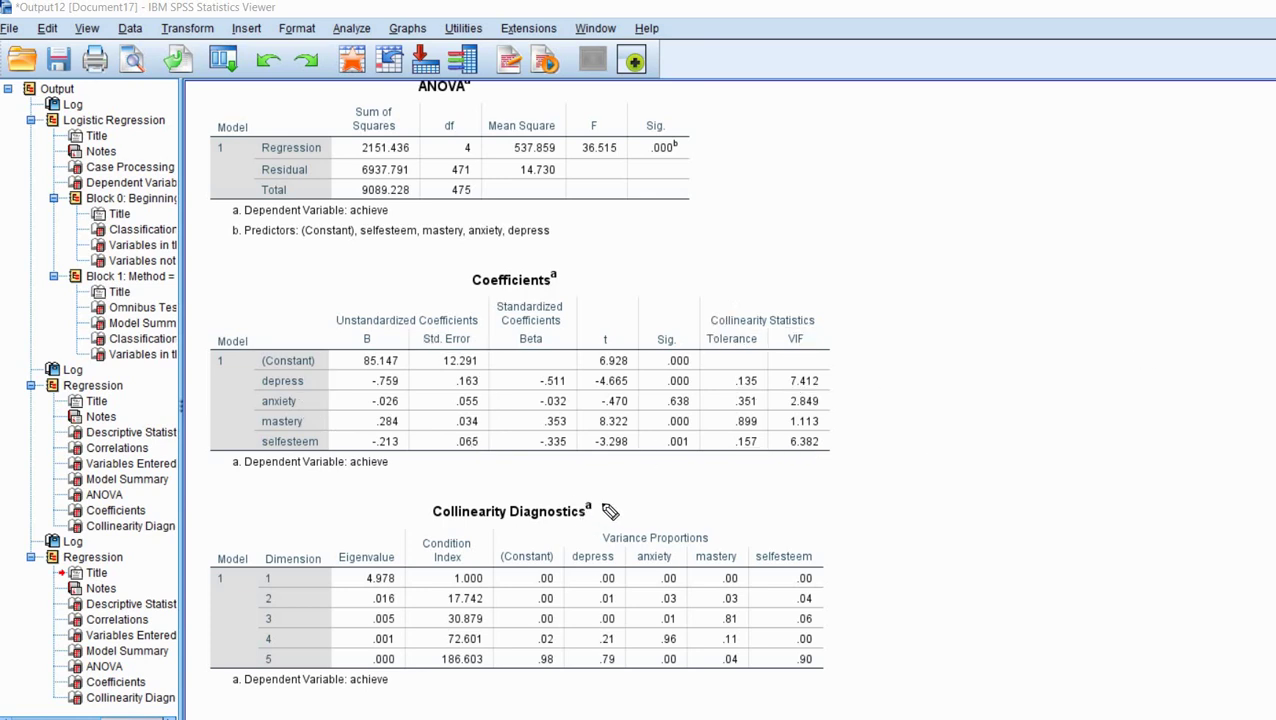
- Examine the Condition Index column of the Collinearity Diagnostics table, underlining dimensions 3, 4 and 5 and their index values
key("p")
left_click_drag(602, 497, 641, 481)
left_click_drag(473, 541, 491, 526)
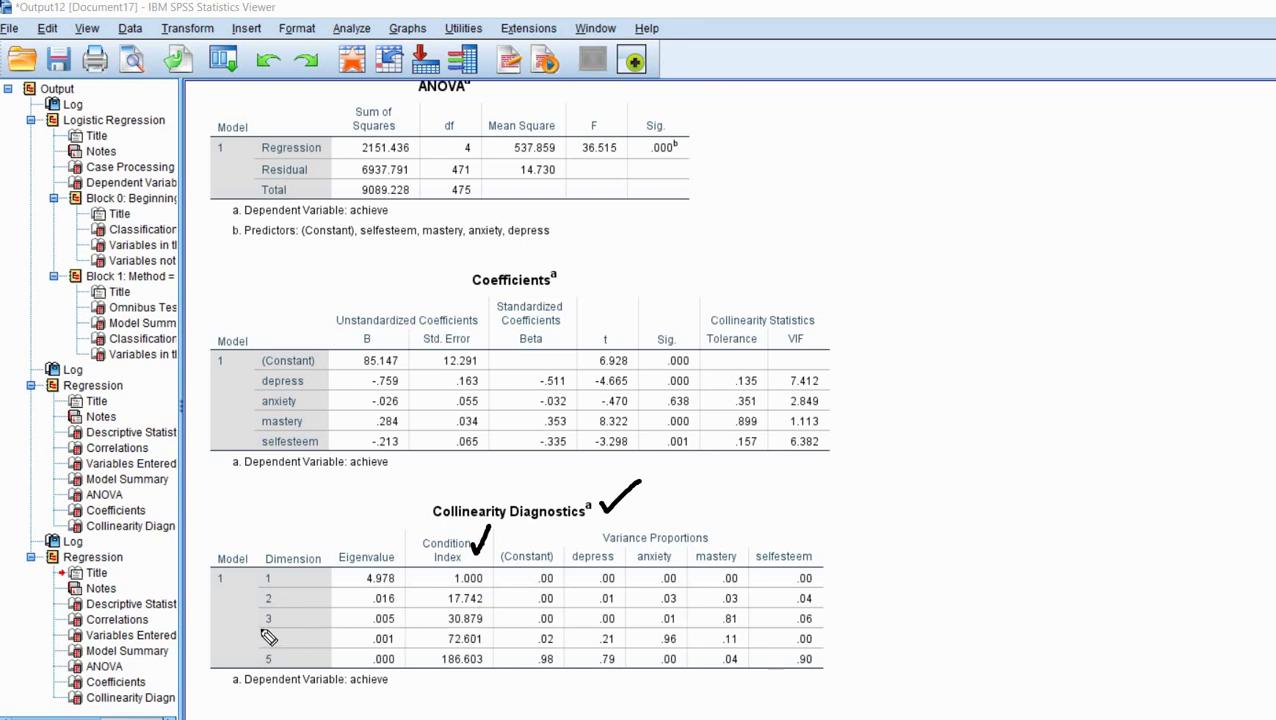
mouse_move(258, 630)
left_mouse_down()
mouse_move(272, 630)
mouse_move(270, 648)
left_mouse_up()
left_click(256, 668)
mouse_move(444, 626)
left_mouse_down()
mouse_move(474, 626)
mouse_move(472, 661)
left_mouse_up()
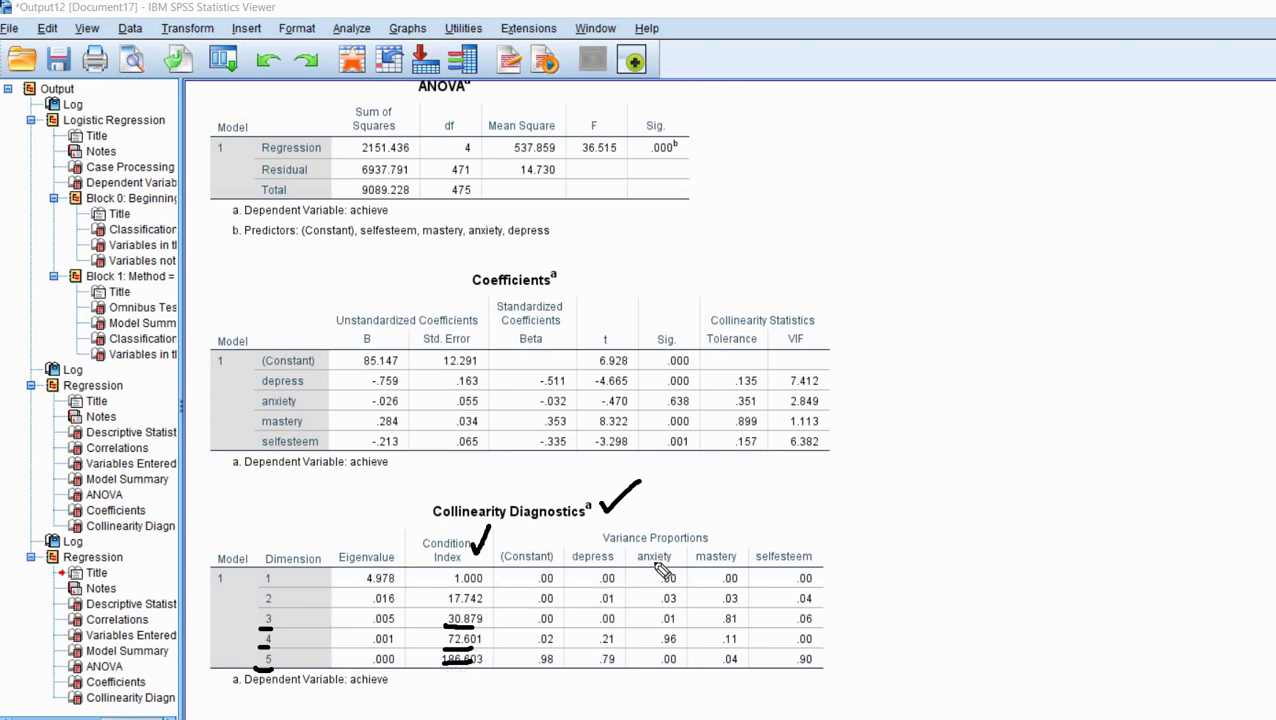
- Examine the Variance Proportions, underlining mastery for dimension 3, anxiety for dimension 4, and depress and selfesteem for dimension 5
left_click_drag(721, 531, 722, 540)
left_click_drag(515, 566, 818, 566)
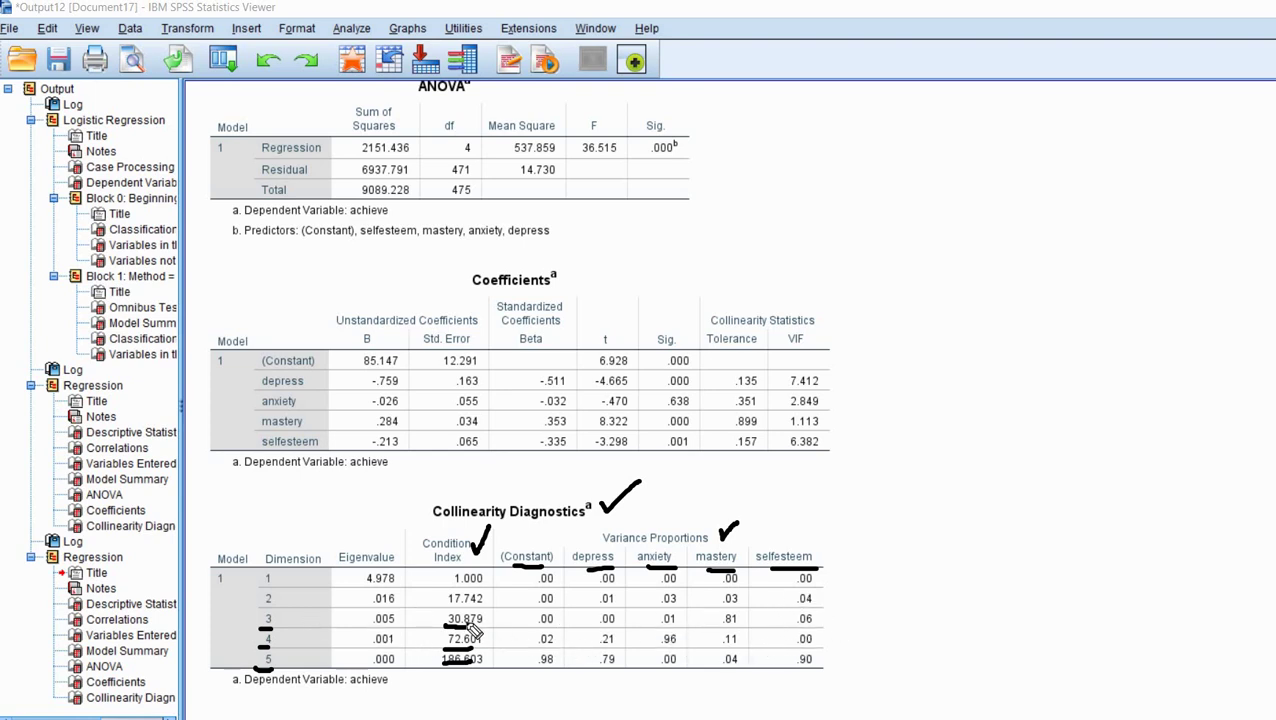
left_click_drag(823, 614, 836, 619)
left_click_drag(711, 627, 742, 627)
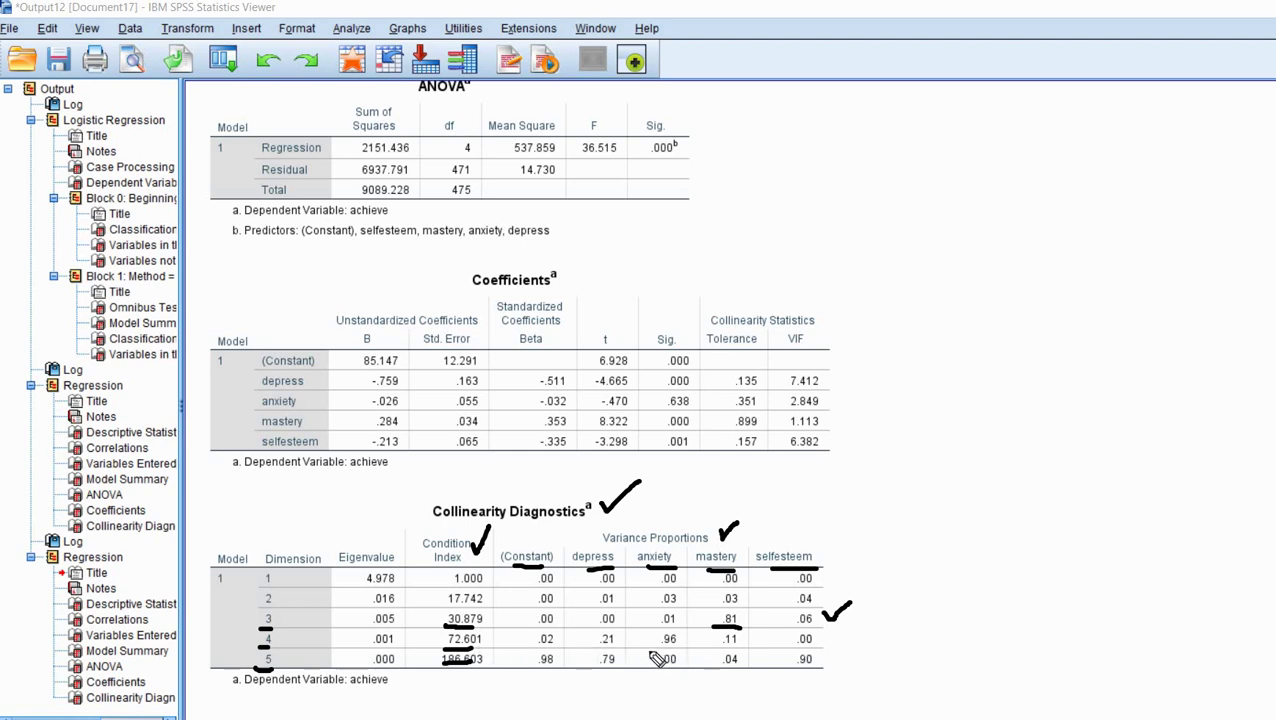
left_click_drag(646, 648, 682, 645)
left_click_drag(584, 672, 618, 672)
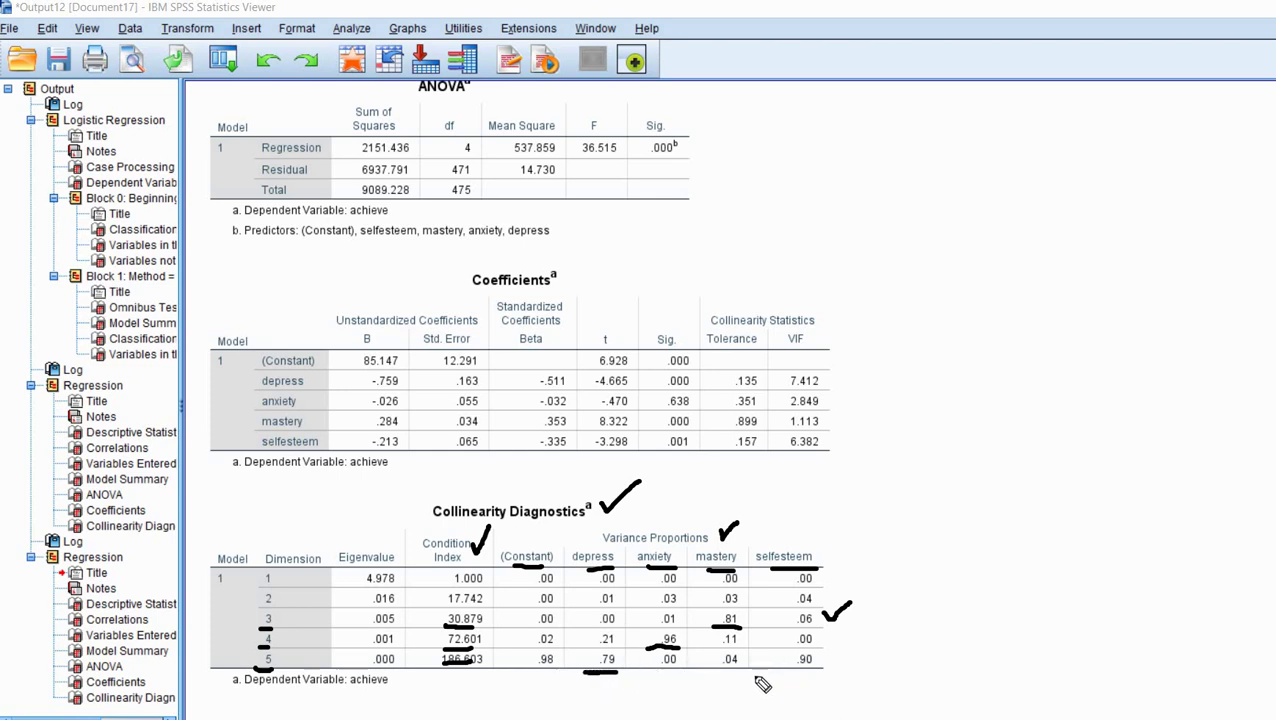
left_click_drag(771, 674, 818, 674)
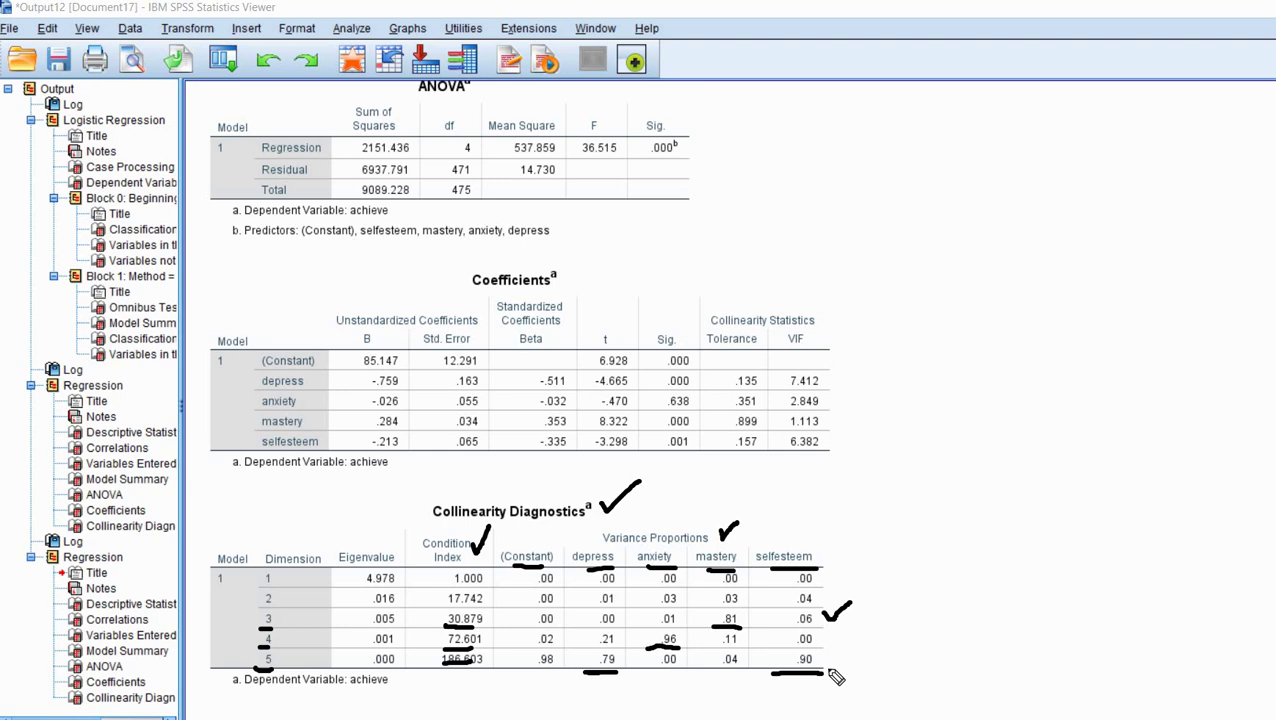